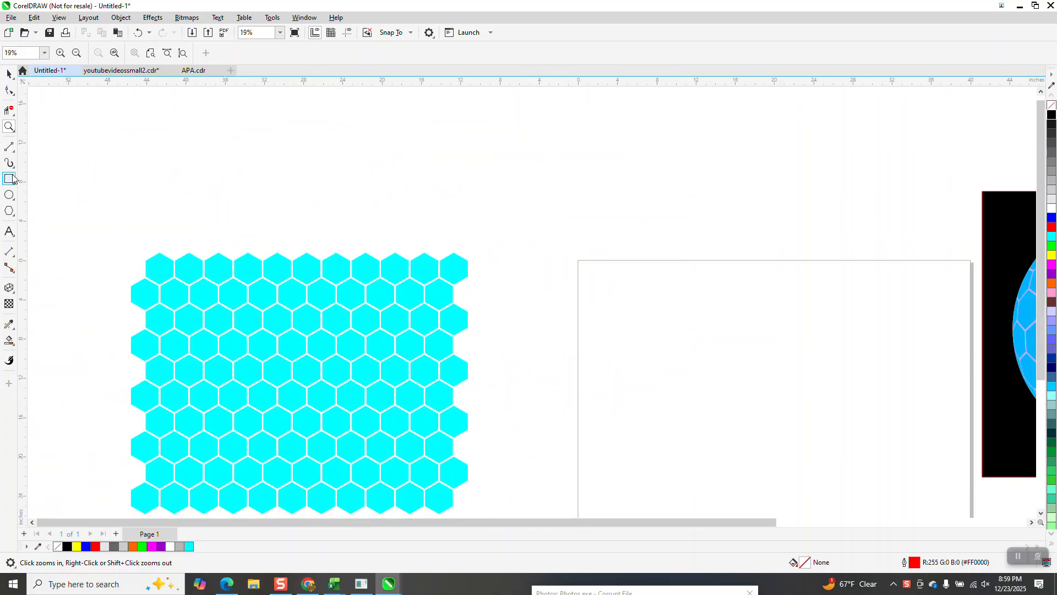
Draw a six-sided polygon about 3.16 inches wide and 3.65 inches high near the page's upper-left corner.
click(15, 220)
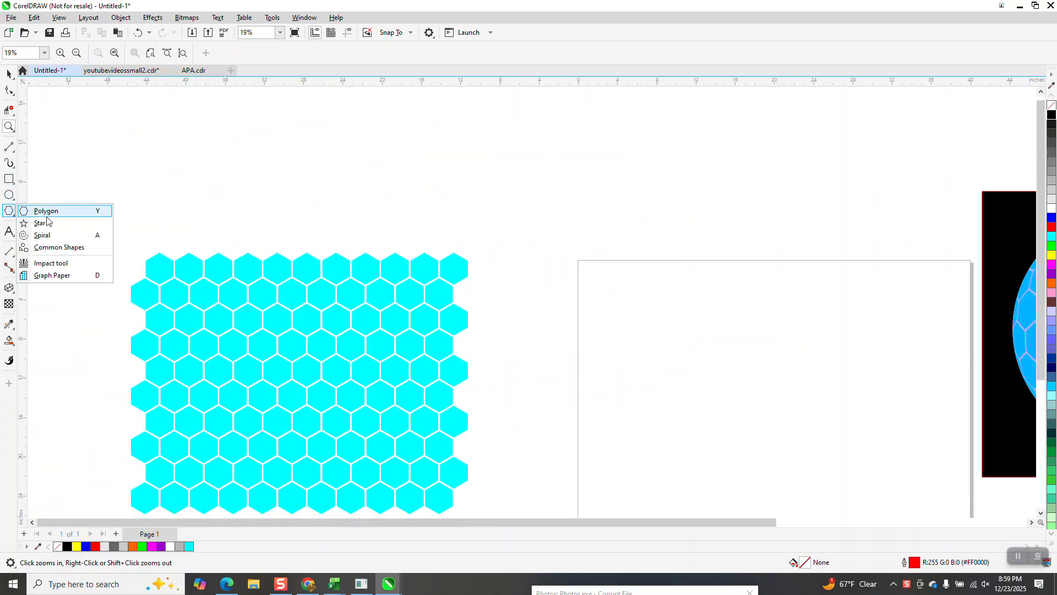
click(41, 221)
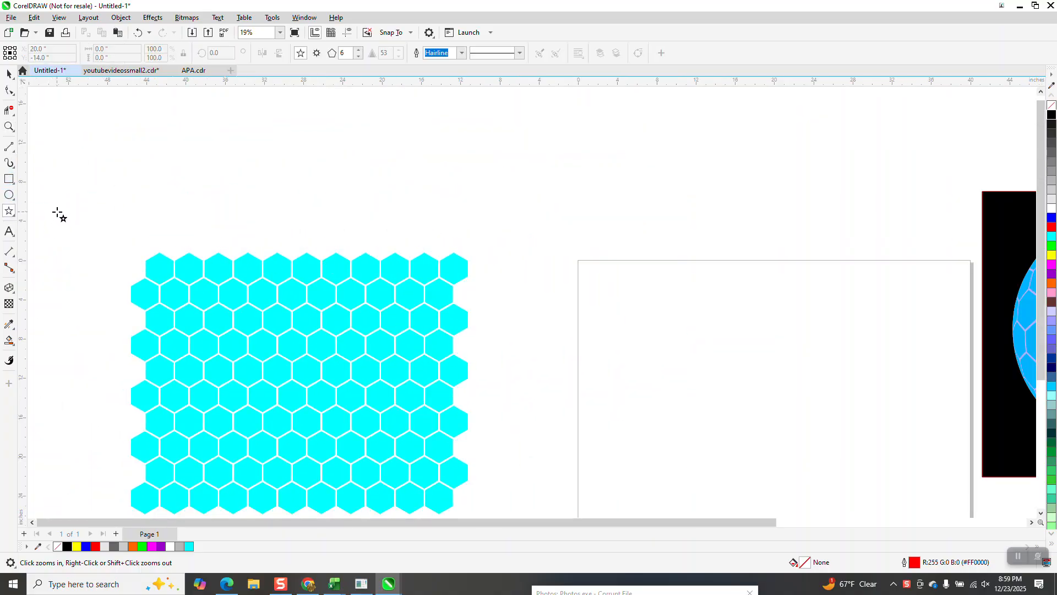
click(16, 220)
click(41, 208)
drag(672, 270, 633, 312)
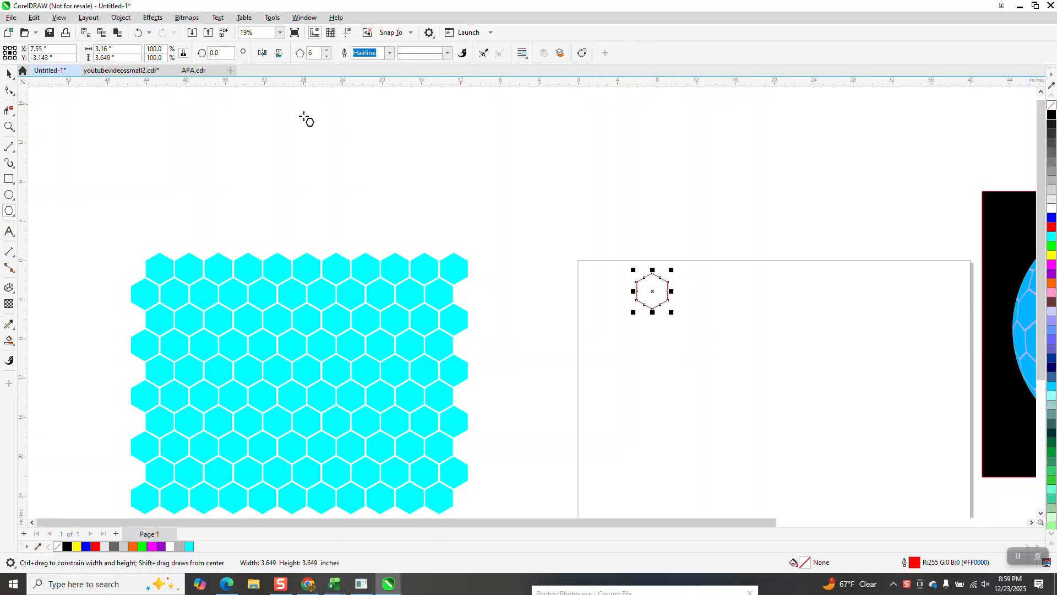
Change the hexagon's outline colour to black.
click(9, 126)
drag(625, 263, 648, 292)
click(9, 73)
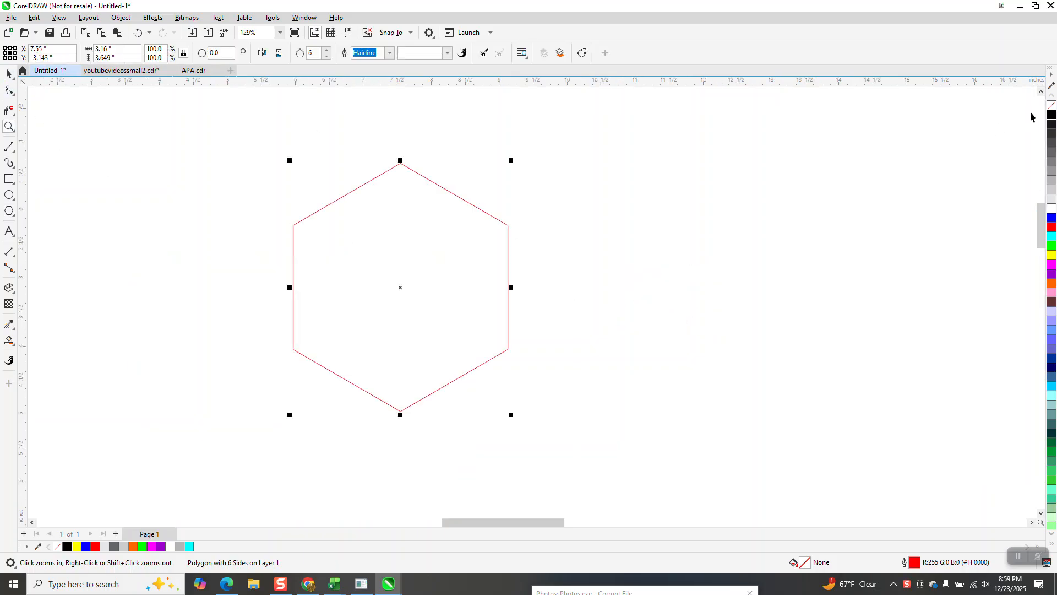
right_click(1049, 116)
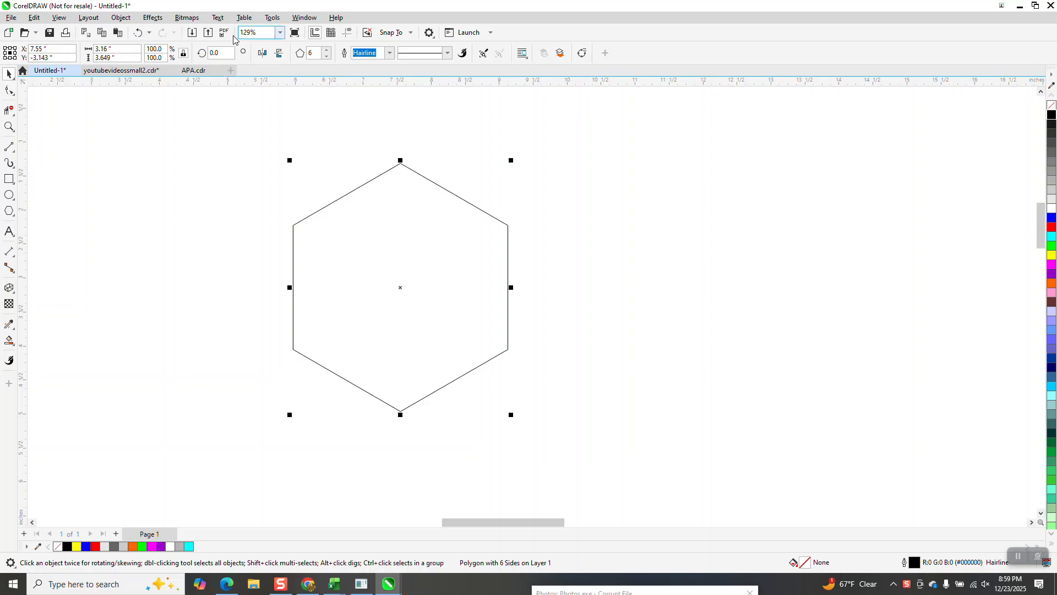
Apply a one-step outside contour to the hexagon with a 0.1 inch offset and a red outline.
click(153, 17)
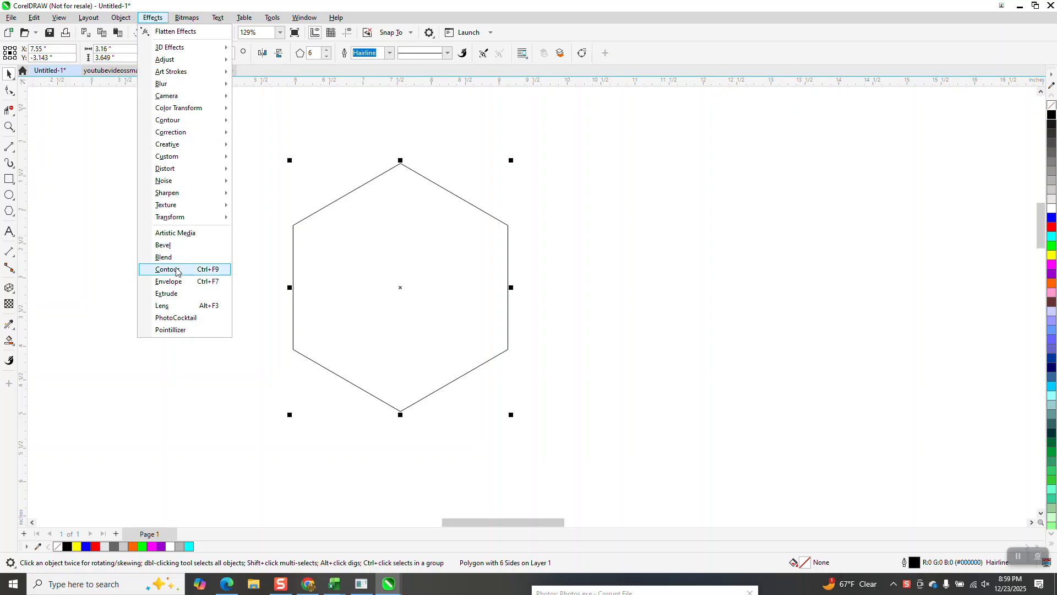
click(176, 270)
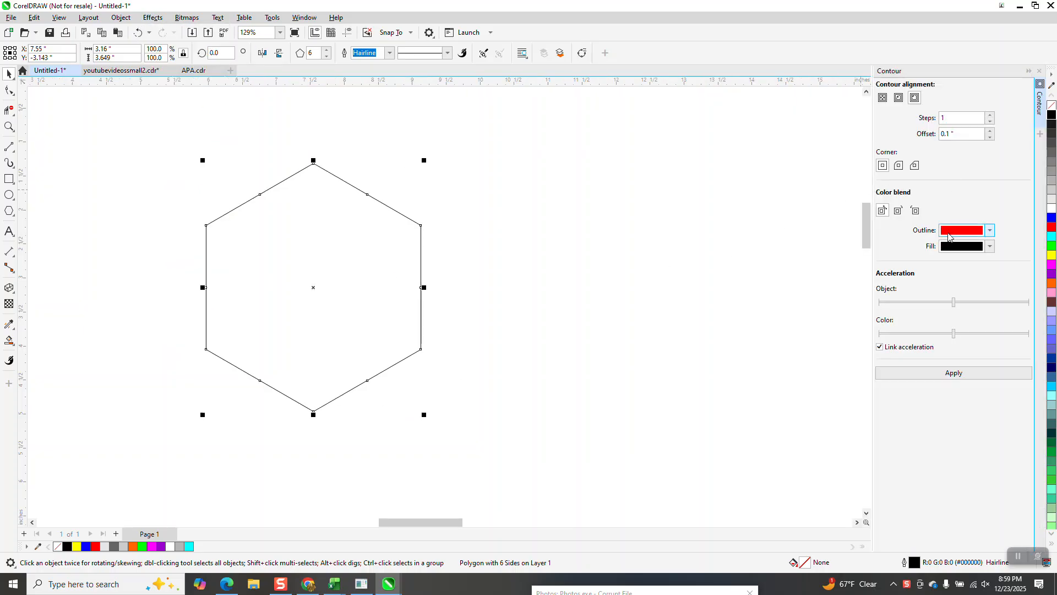
click(954, 374)
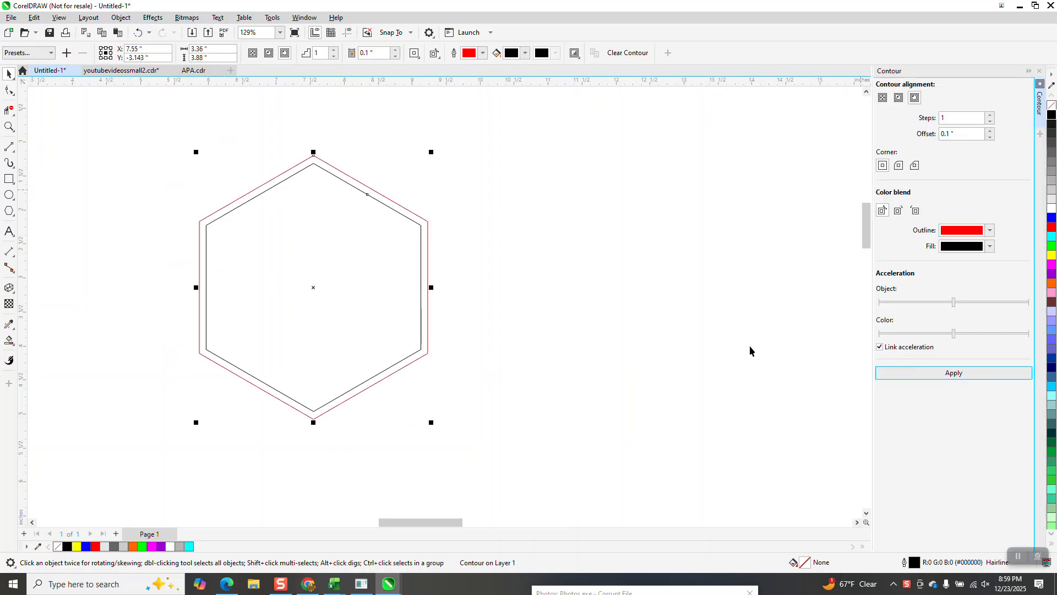
scroll(563, 297, down, 1)
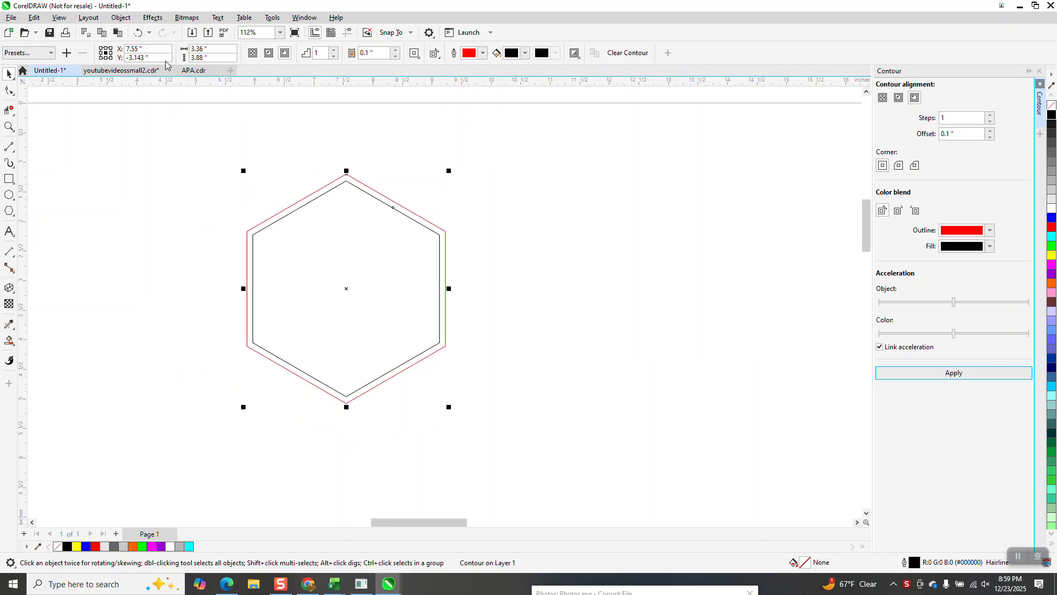
click(121, 18)
key(Escape)
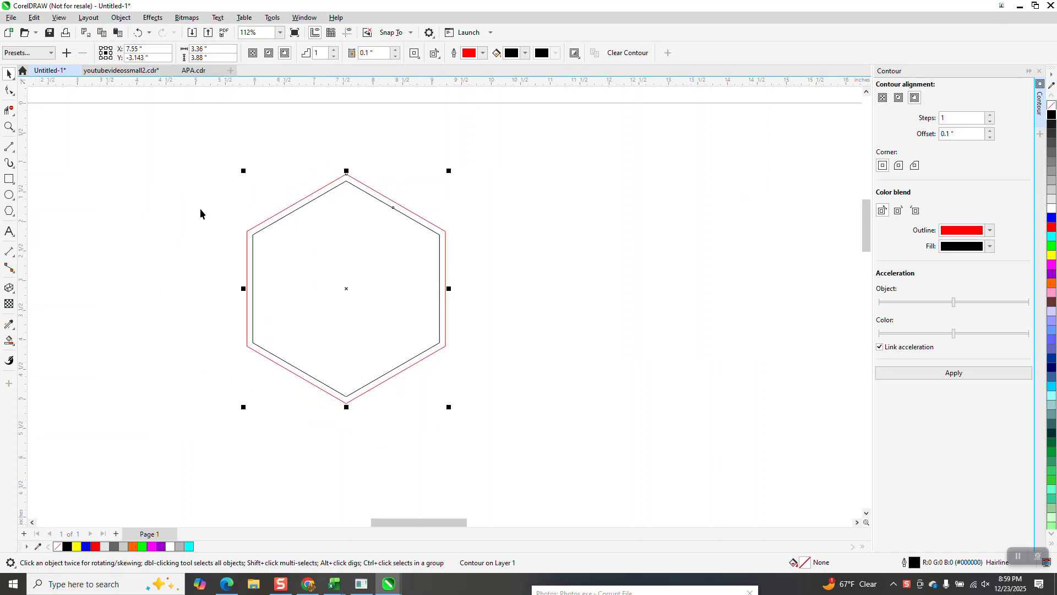
Group the hexagon with its contour and set the group's width to 3 inches, keeping its proportions.
drag(258, 266, 578, 424)
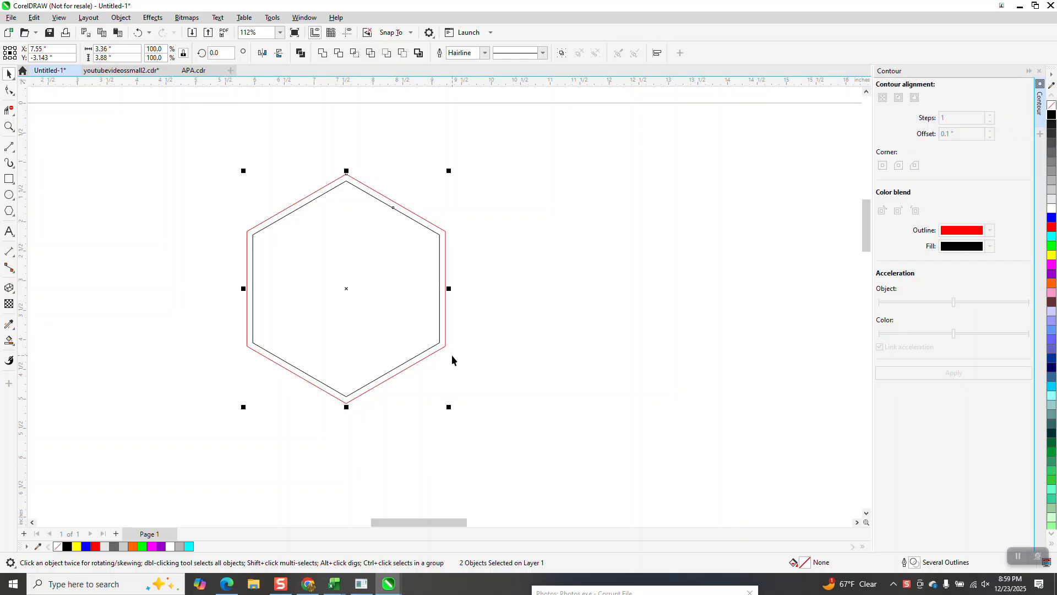
key(ctrl+g)
click(106, 50)
text(3)
key(Return)
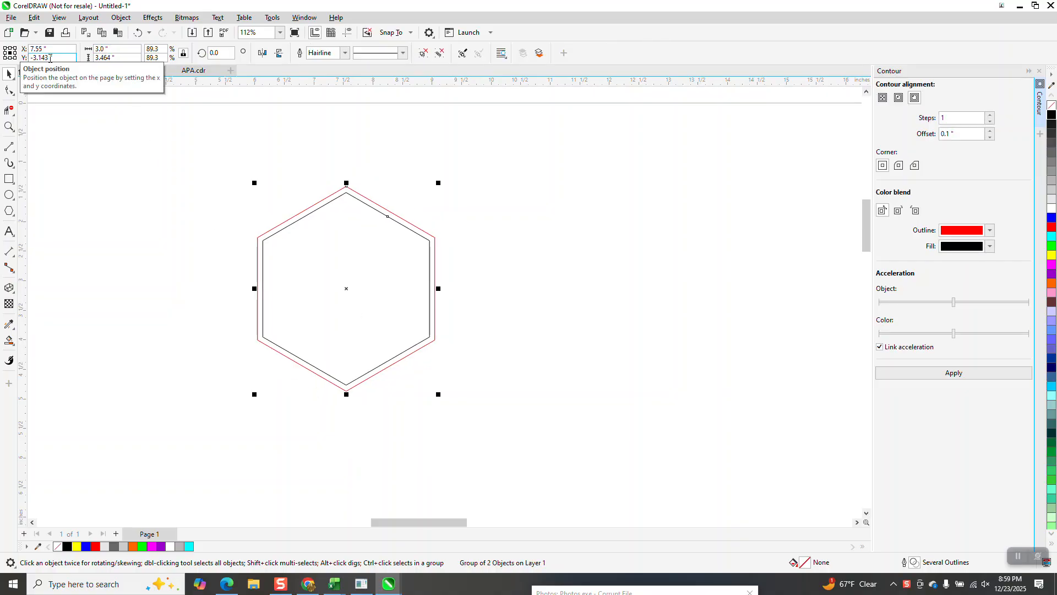
Set the nudge distance to 3 inches and place a duplicate of the hexagon group directly beside it on the right.
click(308, 136)
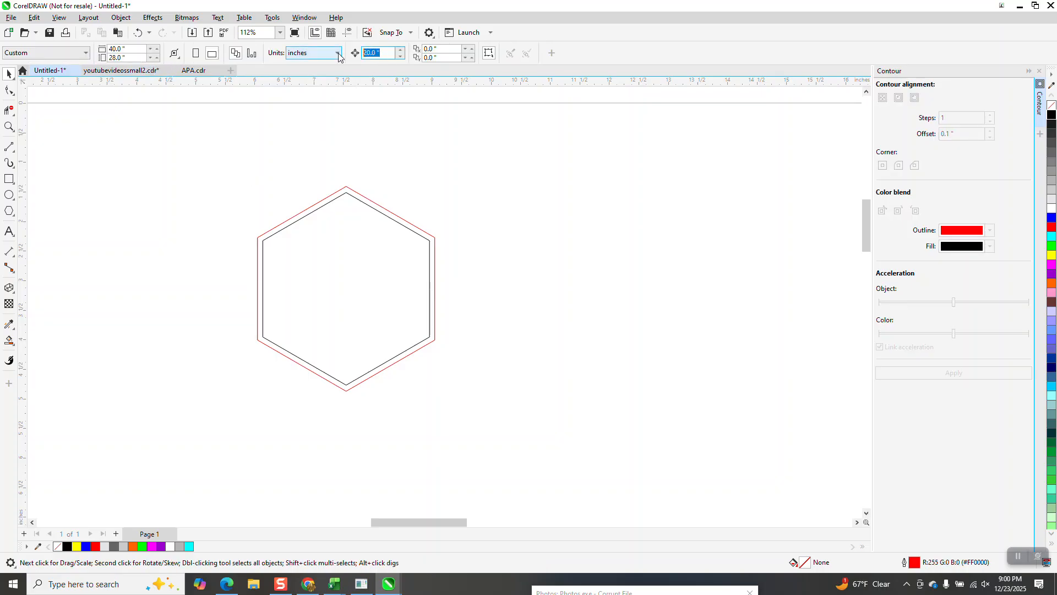
text(3)
drag(240, 183, 607, 421)
key(KP_Add)
key(Right)
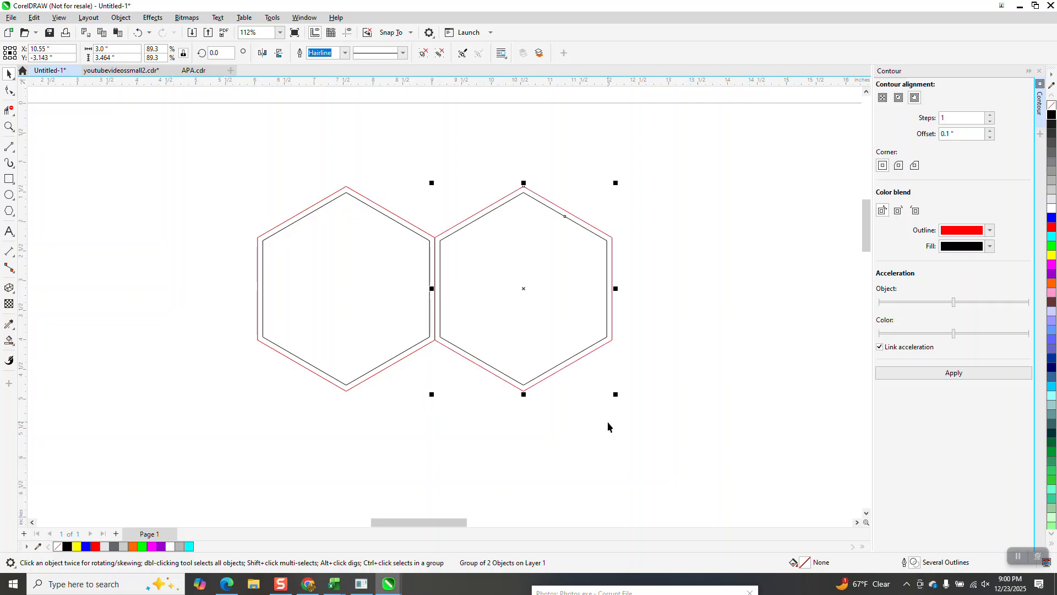
Add eight more duplicates at 3-inch spacing to the right to complete a row of ten hexagons.
scroll(533, 289, down, 2)
key(KP_Add)
key(Right)
key(KP_Add)
key(Right)
key(KP_Add)
key(Right)
scroll(392, 190, down, 3)
key(KP_Add)
key(Right)
key(KP_Add)
key(Right)
key(KP_Add)
key(Right)
key(KP_Add)
key(Right)
key(KP_Add)
key(Right)
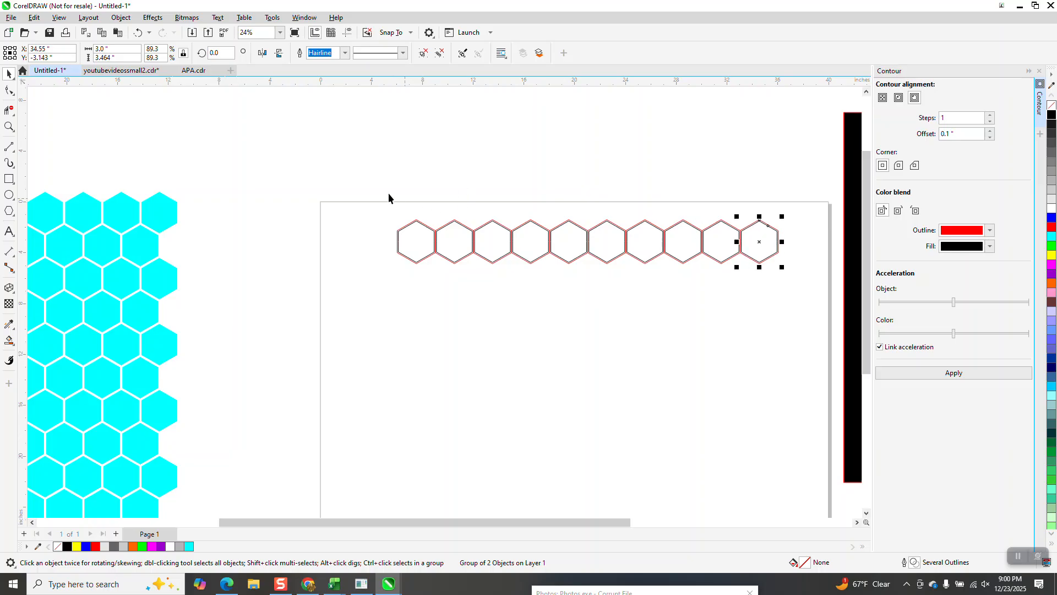
Group the row of ten hexagons and place a copy nested beneath it, shifted half a hexagon to the left.
drag(707, 311, 805, 304)
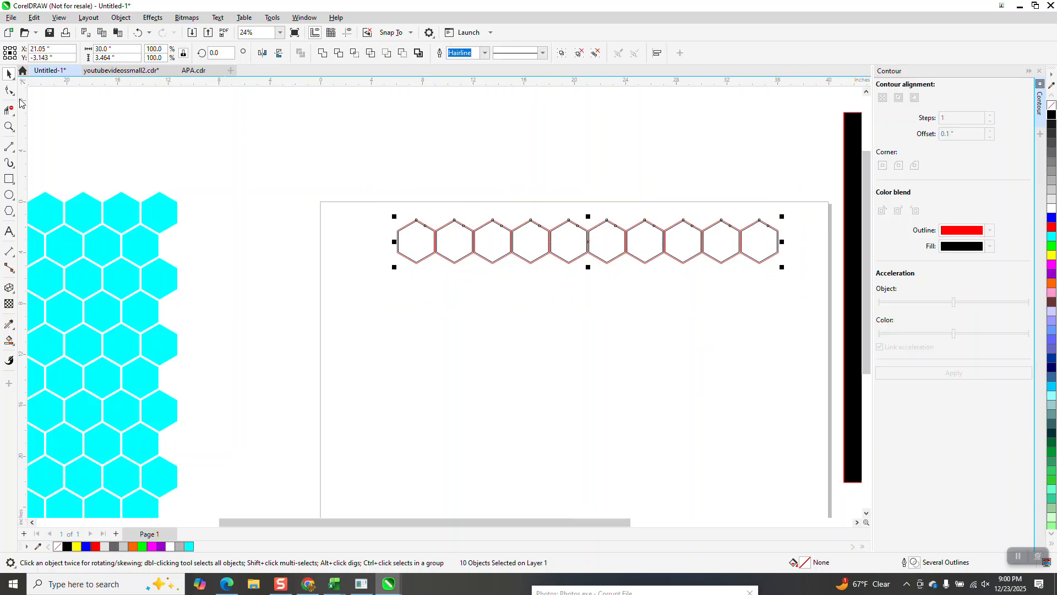
click(9, 126)
drag(306, 165, 793, 319)
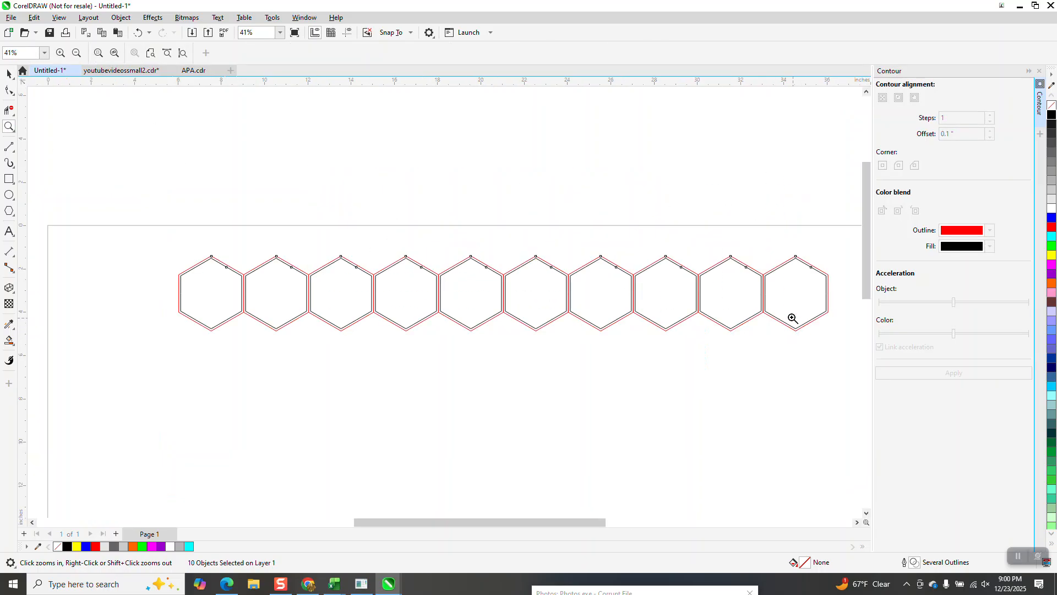
click(8, 74)
scroll(182, 187, down, 1)
drag(158, 189, 702, 339)
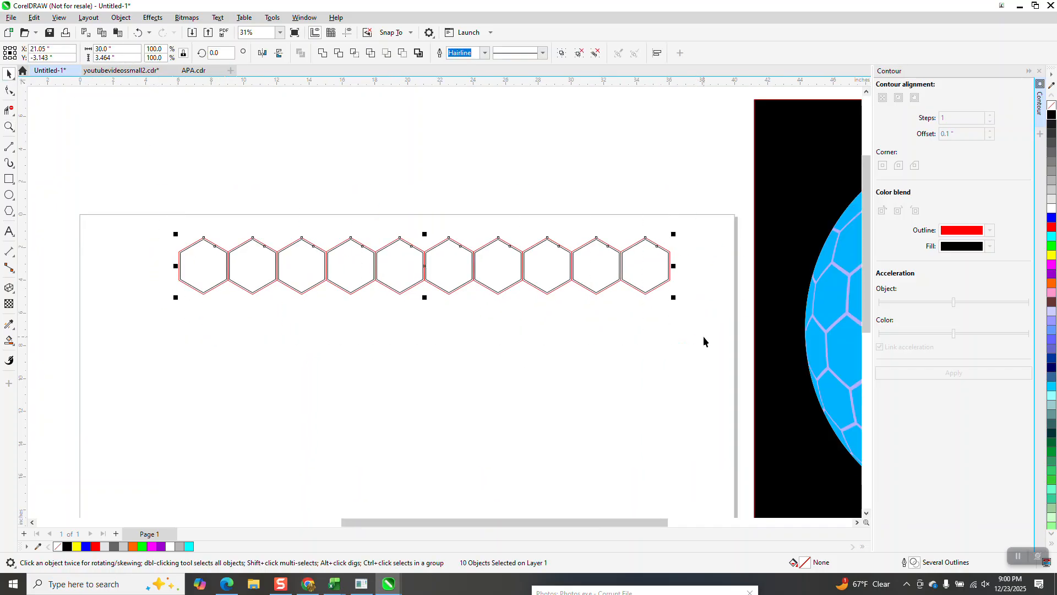
key(ctrl+g)
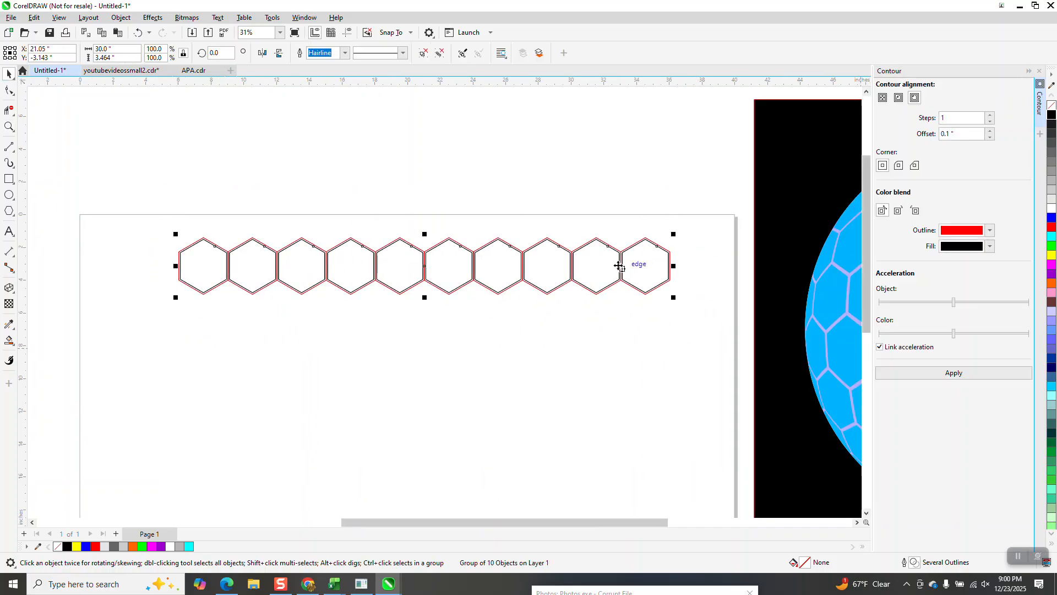
drag(551, 244, 518, 300)
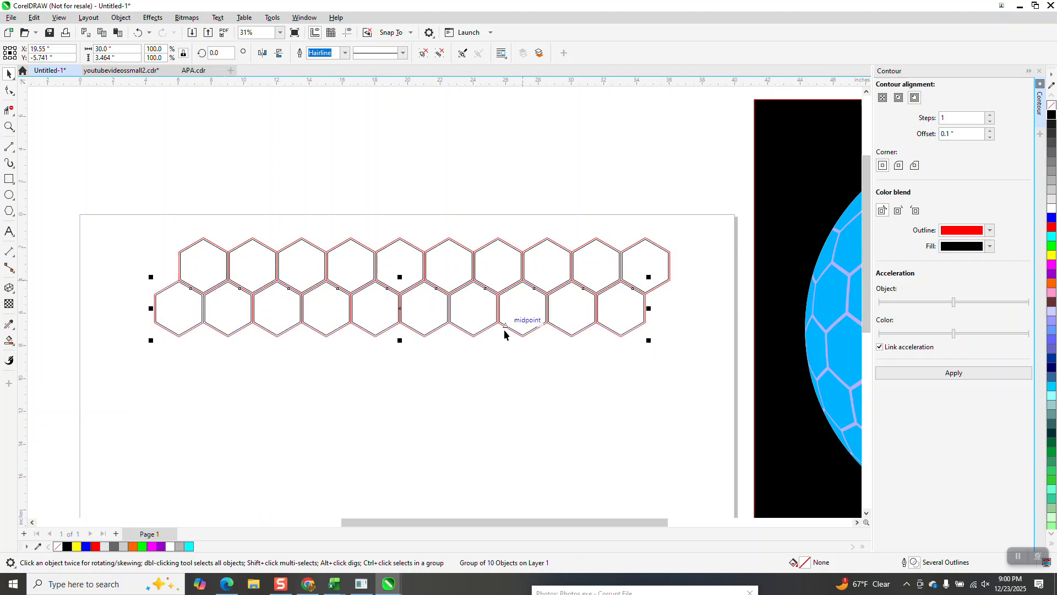
Try to repeat the staggered row copy for a third row.
scroll(463, 267, down, 2)
key(ctrl+r)
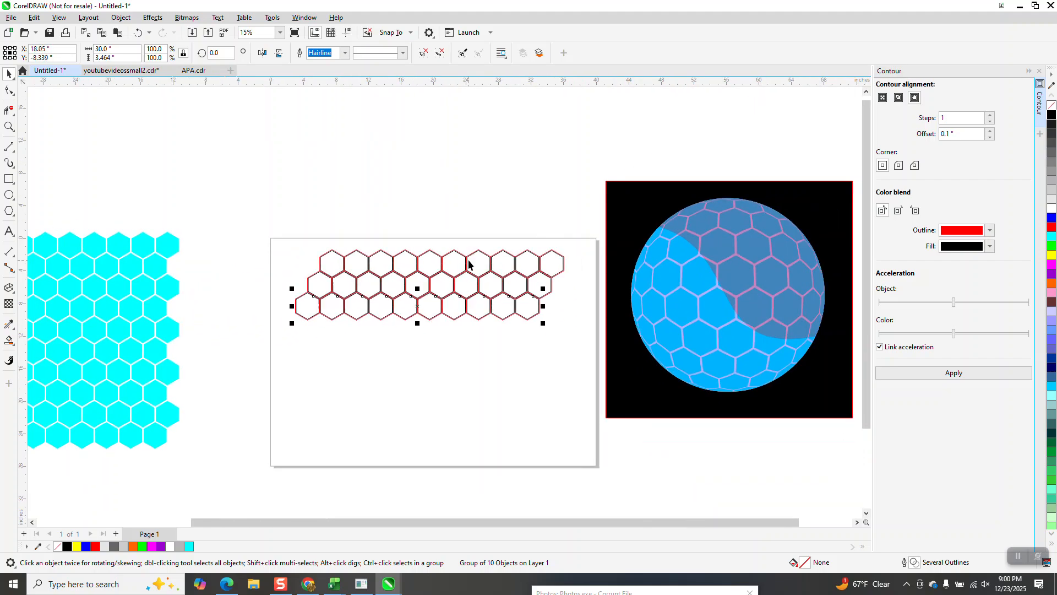
key(Delete)
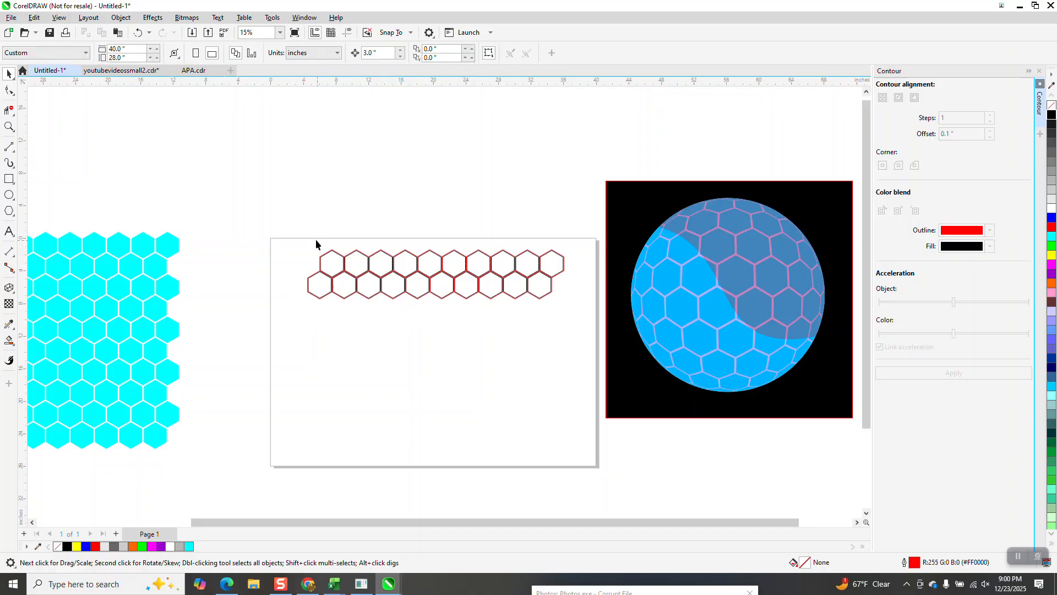
Group the two staggered rows and stack four copies of the pair beneath them to form ten interlocking rows.
drag(476, 345, 662, 367)
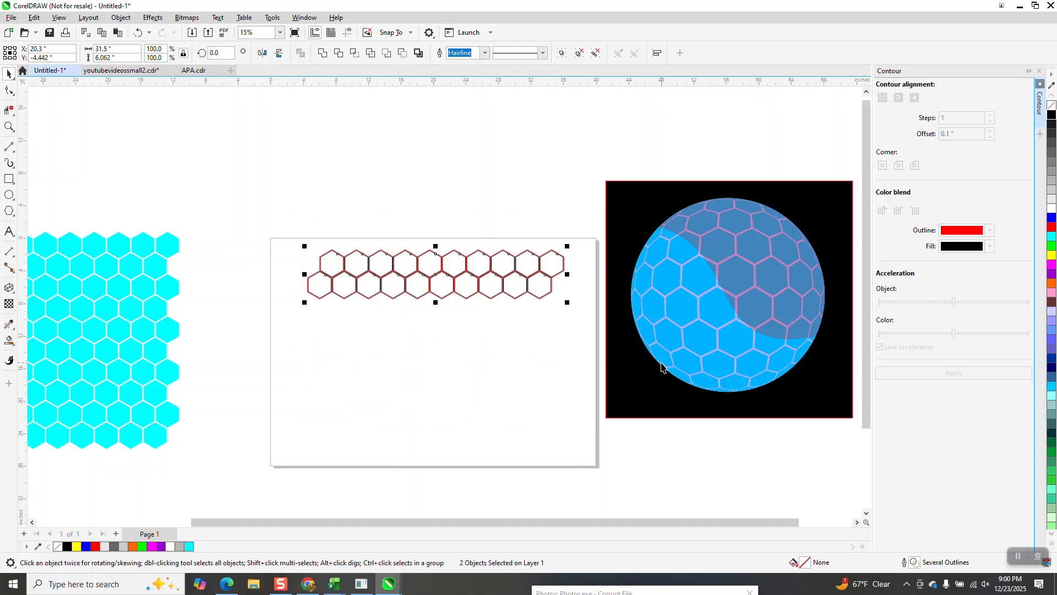
key(ctrl+g)
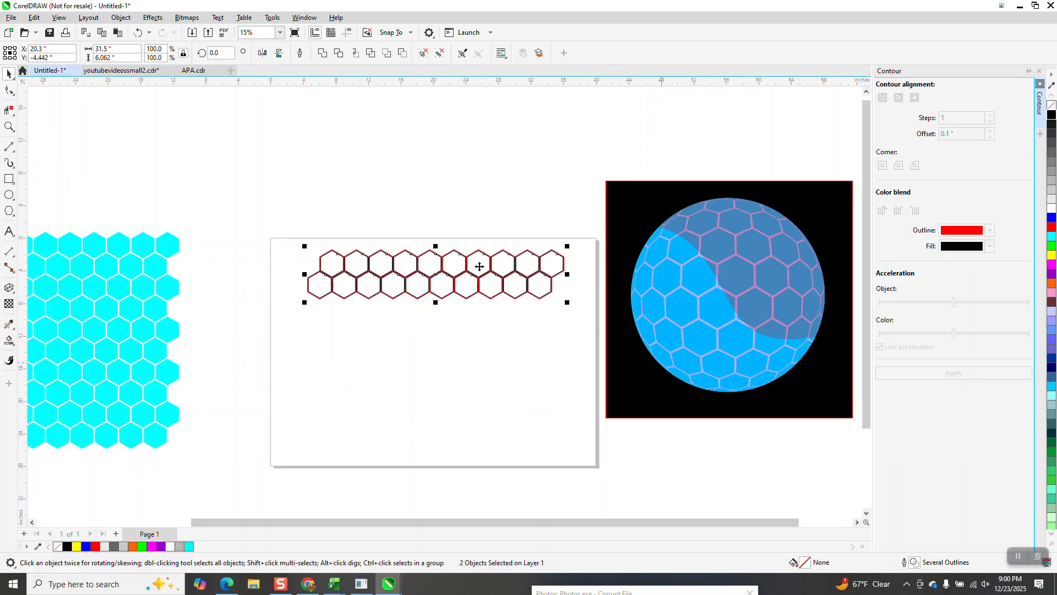
drag(457, 258, 439, 295)
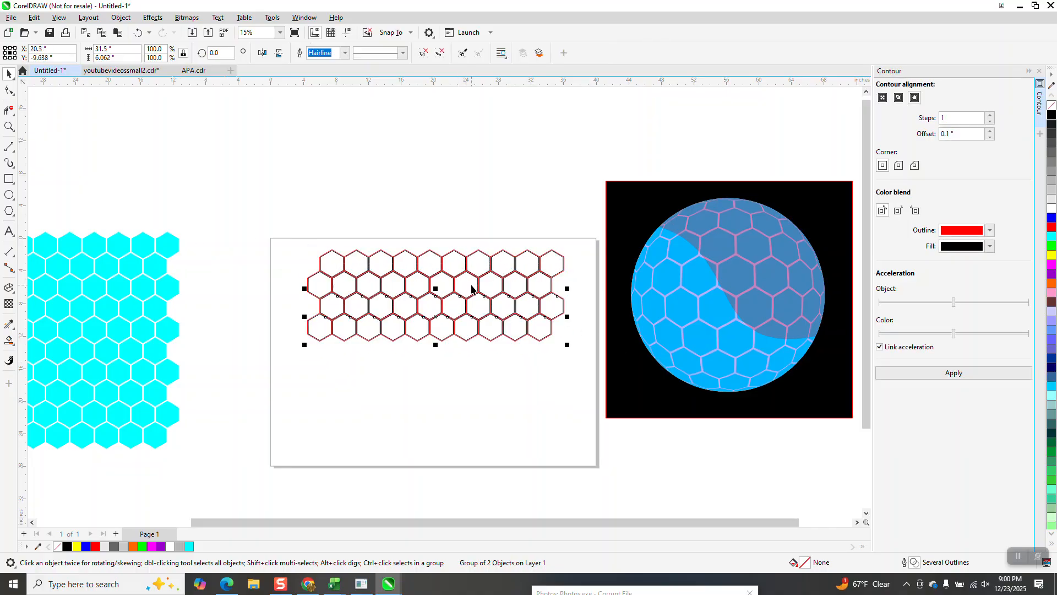
key(ctrl+r)
key(ctrl+r)
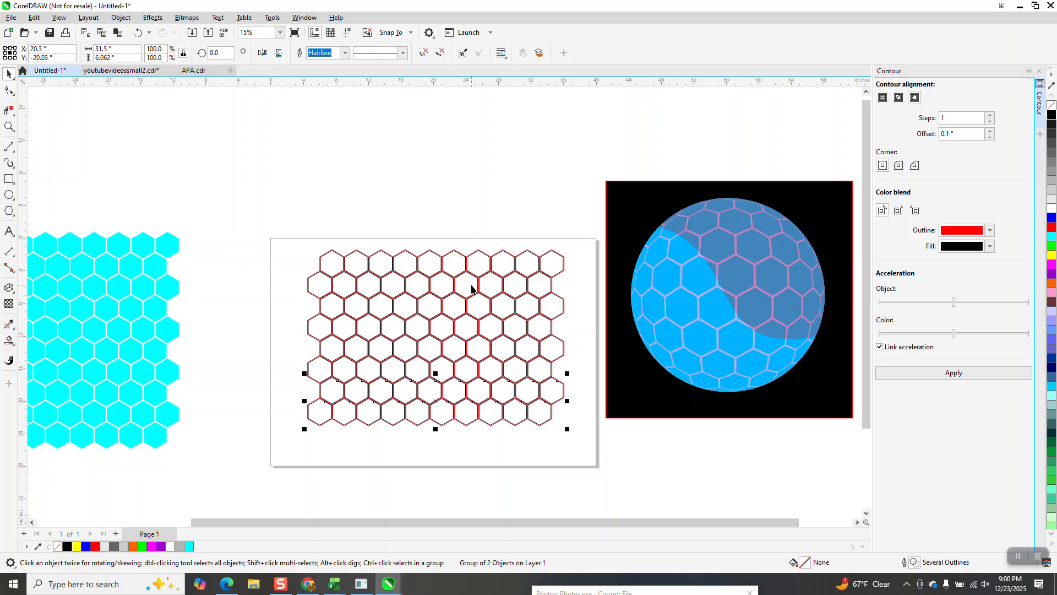
key(ctrl+r)
Centre the whole honeycomb pattern on the page and group it.
drag(304, 238, 588, 481)
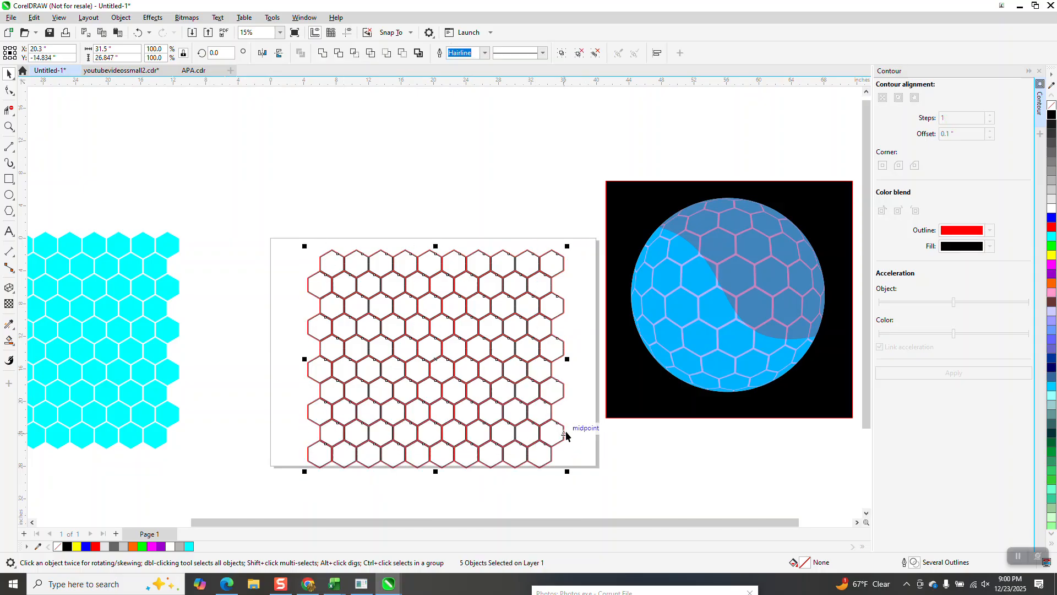
drag(565, 431, 566, 436)
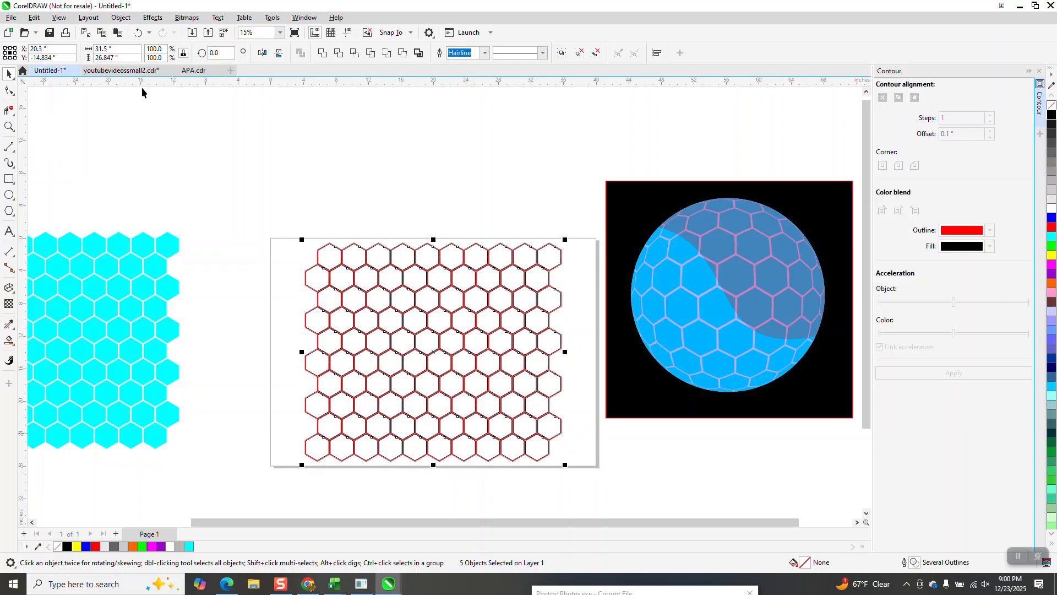
key(ctrl+g)
Ungroup all nested groups of the honeycomb pattern into individual hexagon outlines.
key(alt+j)
mouse_move(176, 214)
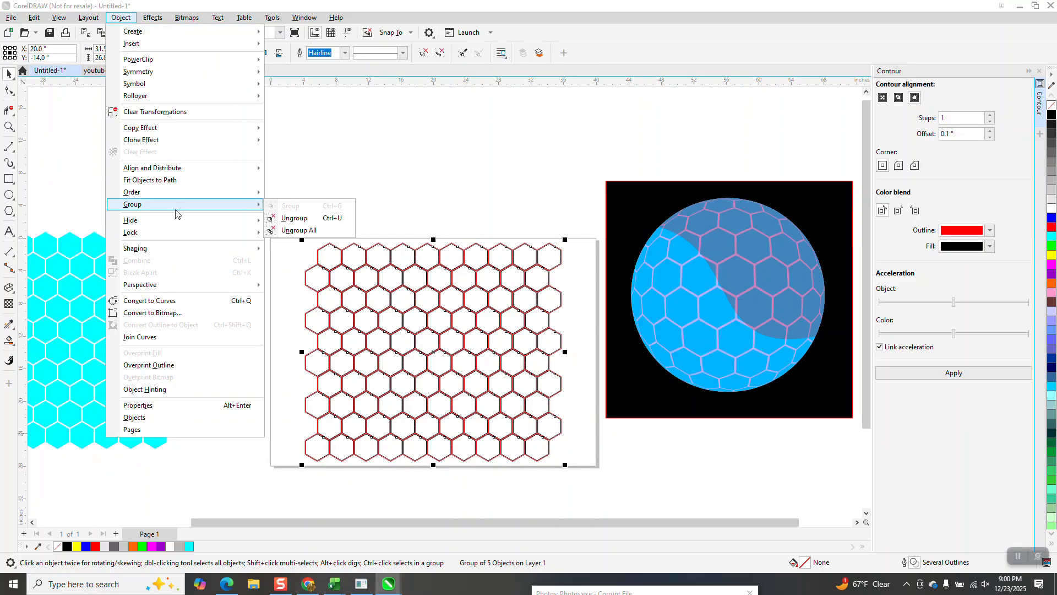
click(286, 219)
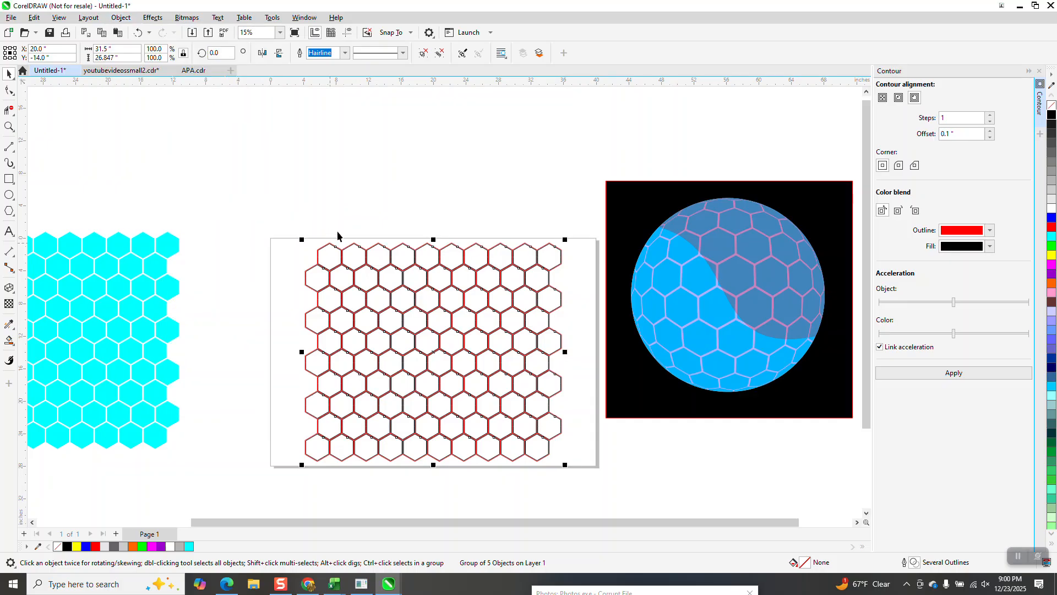
click(331, 249)
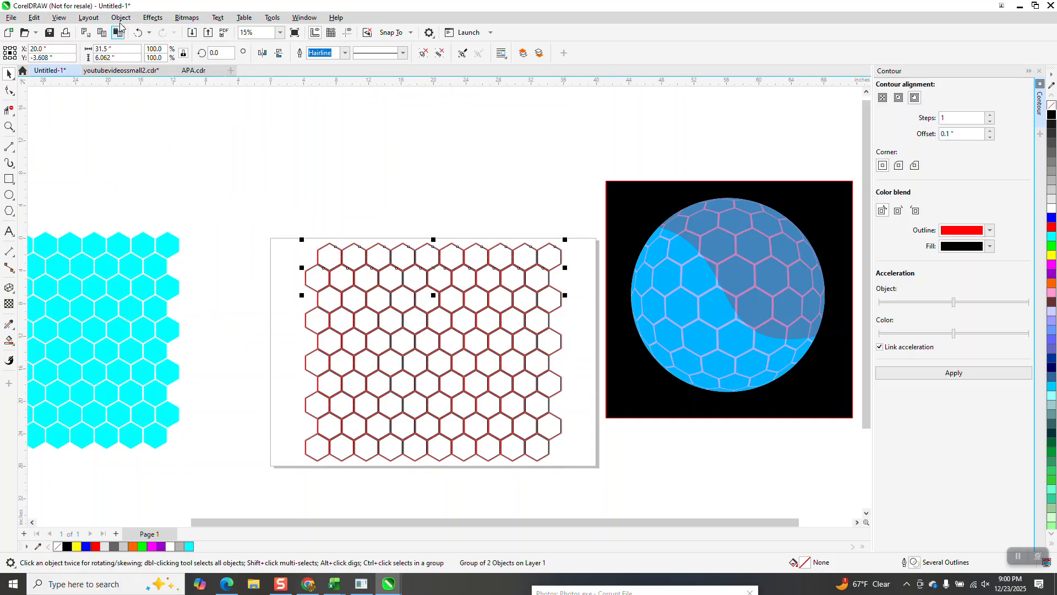
drag(237, 209, 576, 476)
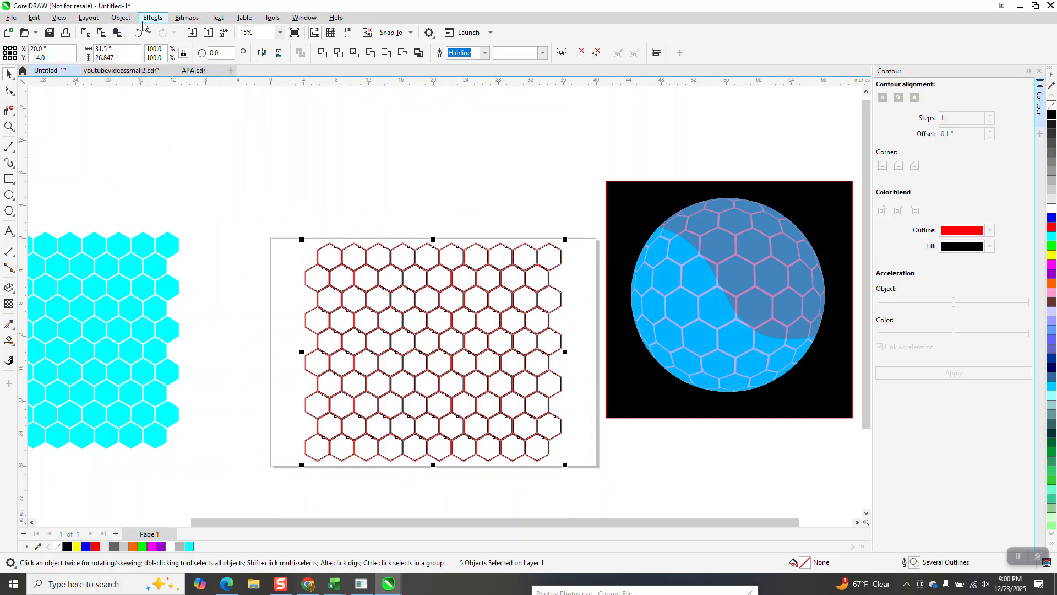
click(122, 19)
mouse_move(173, 206)
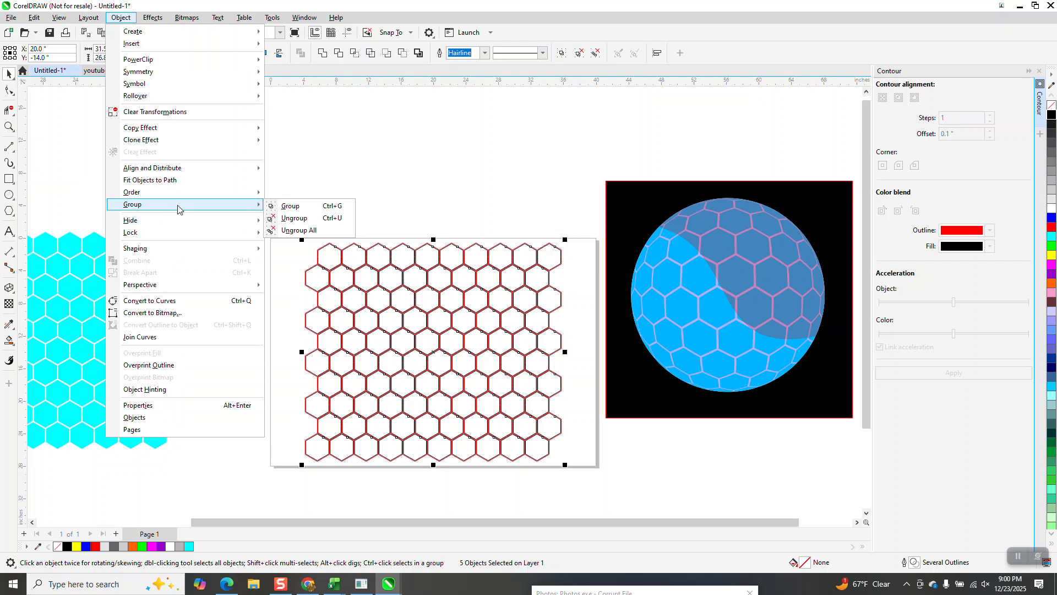
click(288, 230)
click(9, 126)
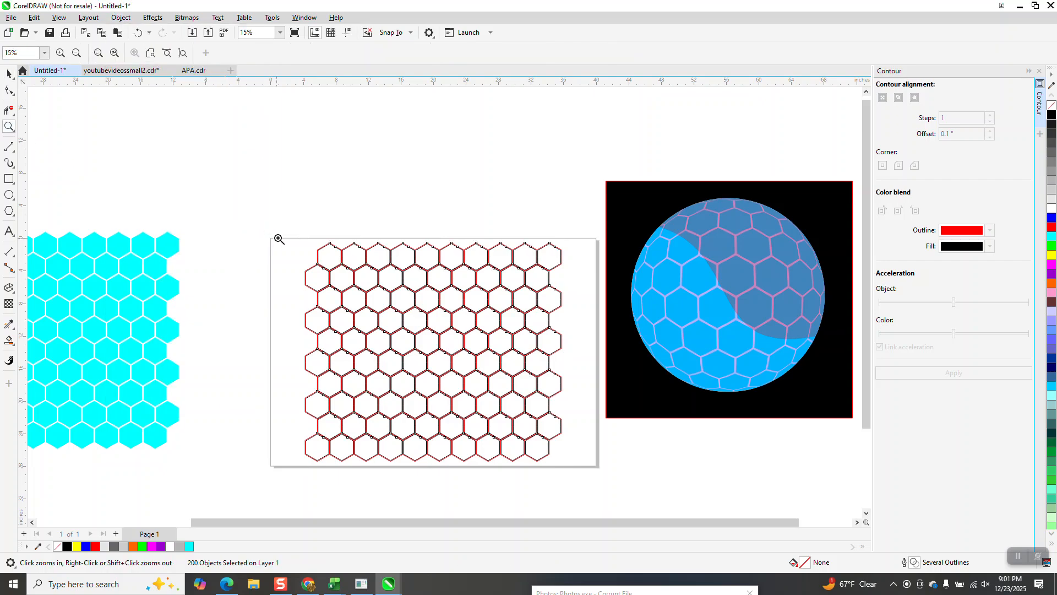
click(365, 279)
click(9, 74)
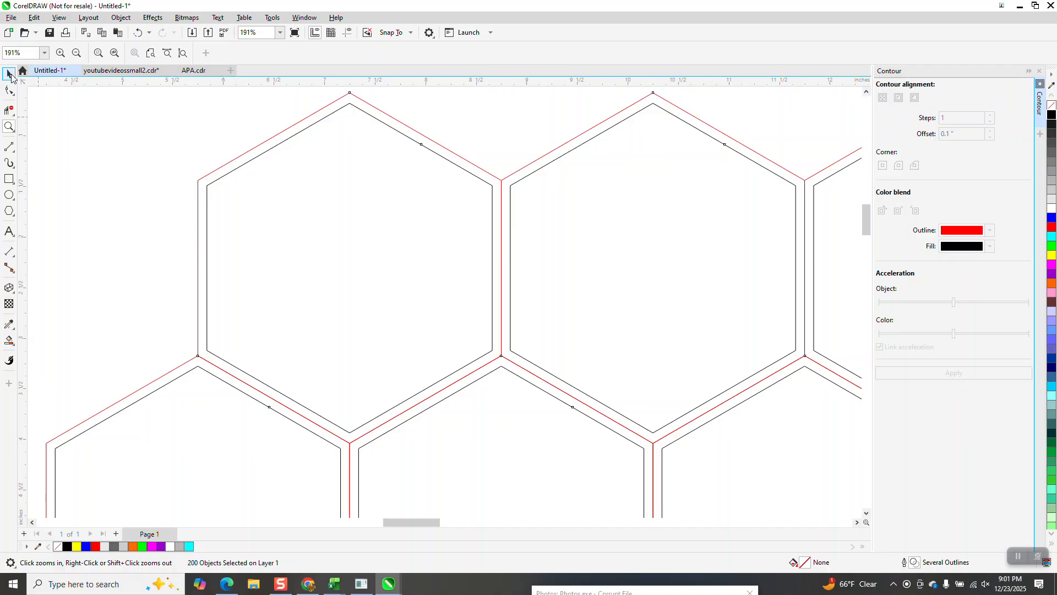
Find all curves matching a red contour hexagon's properties with Find and Replace and delete them, keeping the black hexagons.
click(189, 163)
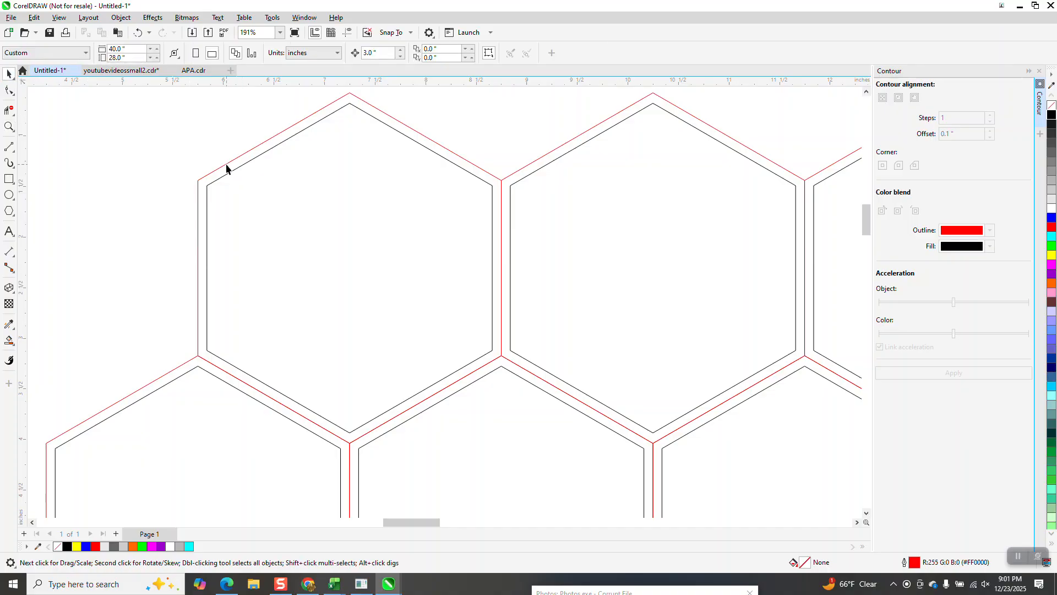
click(227, 165)
click(1039, 71)
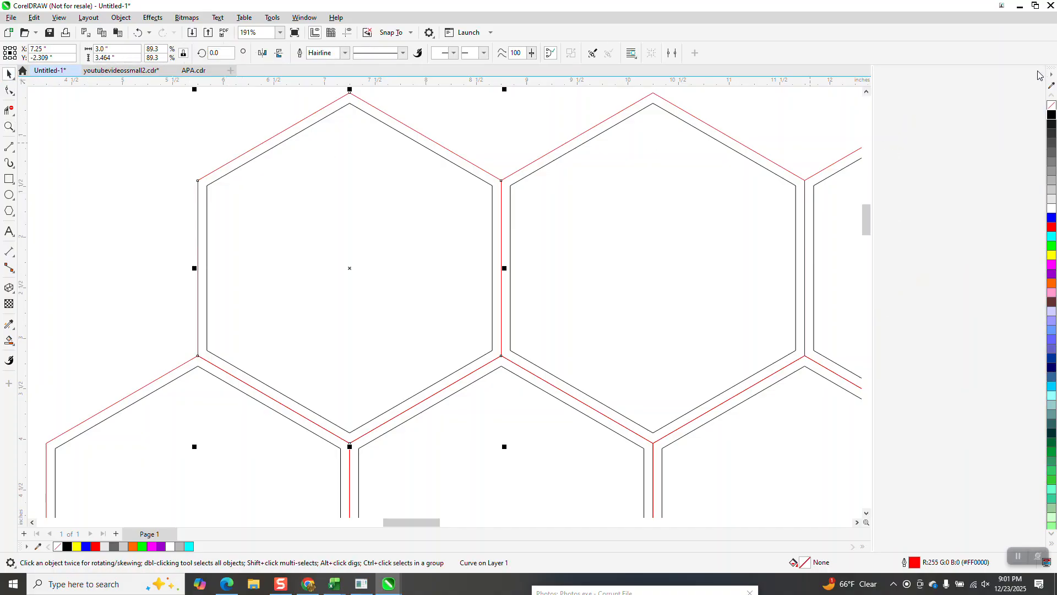
click(34, 17)
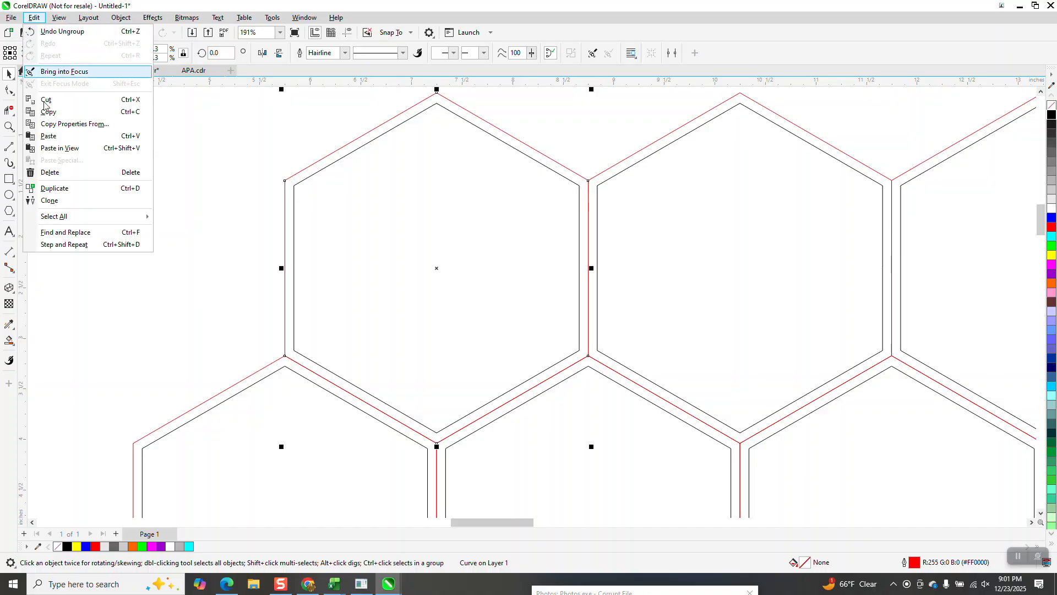
click(66, 234)
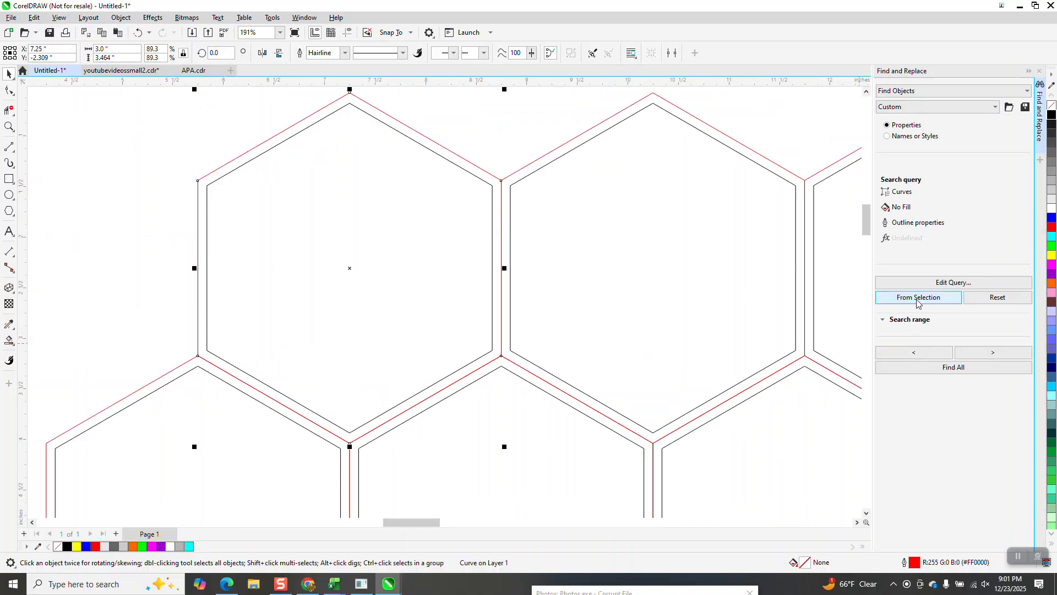
click(956, 369)
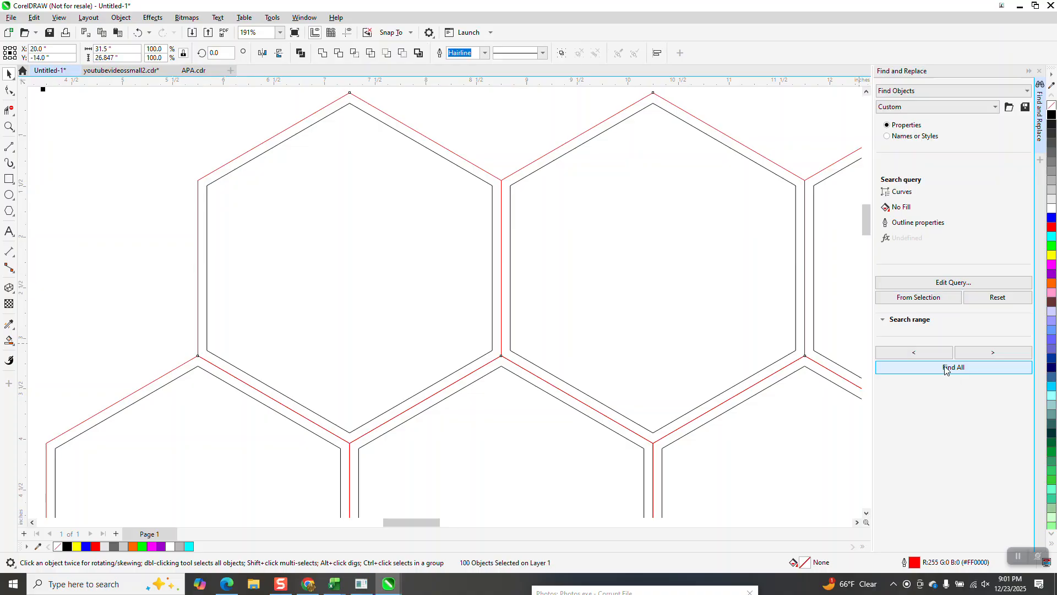
key(Delete)
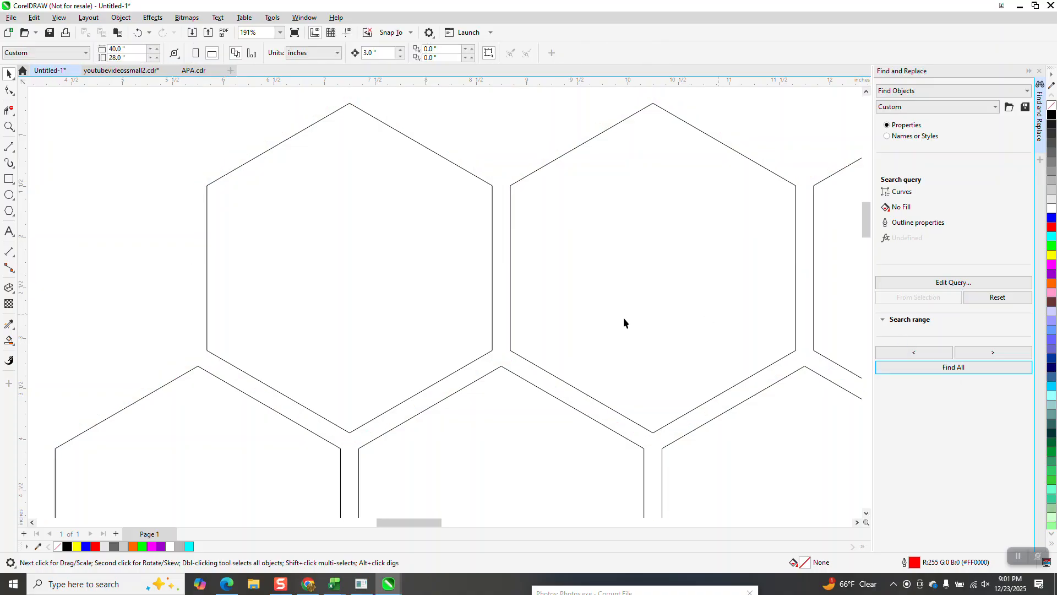
Fill all the honeycomb hexagons with cyan, remove their outlines and group them.
scroll(373, 255, down, 8)
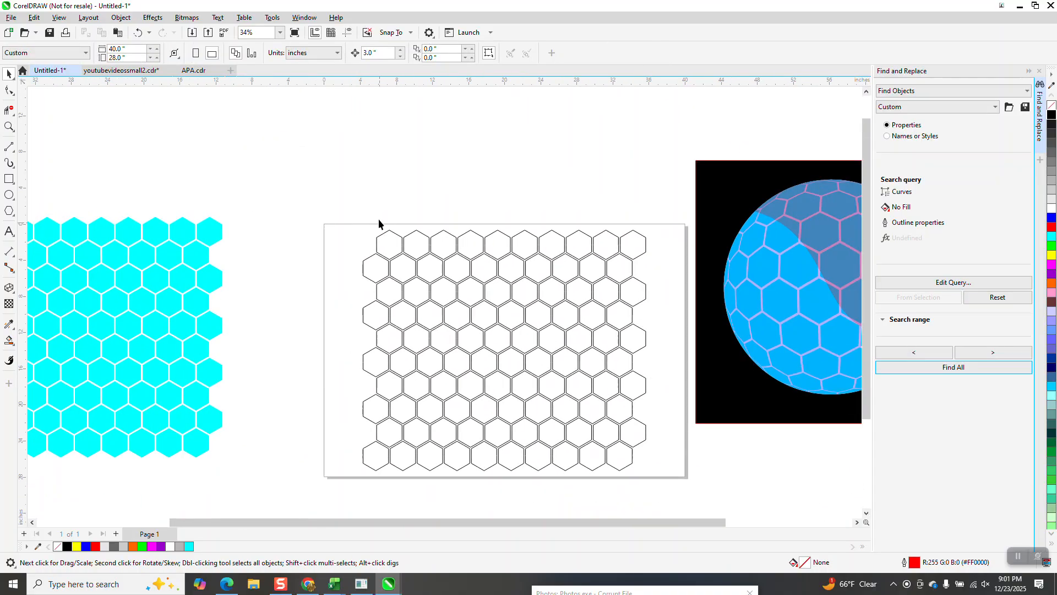
drag(423, 384, 675, 441)
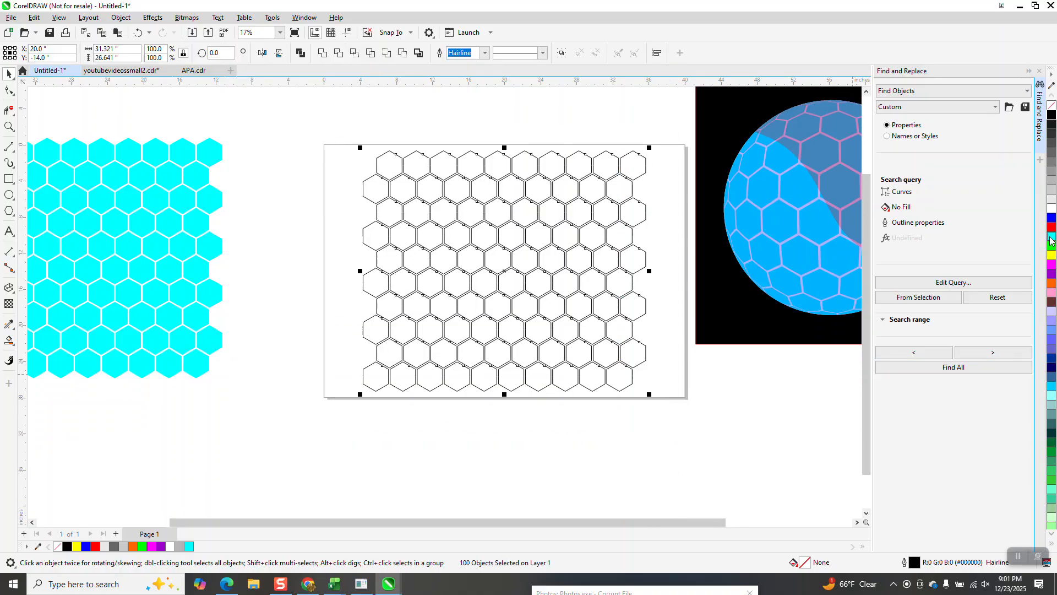
click(1051, 236)
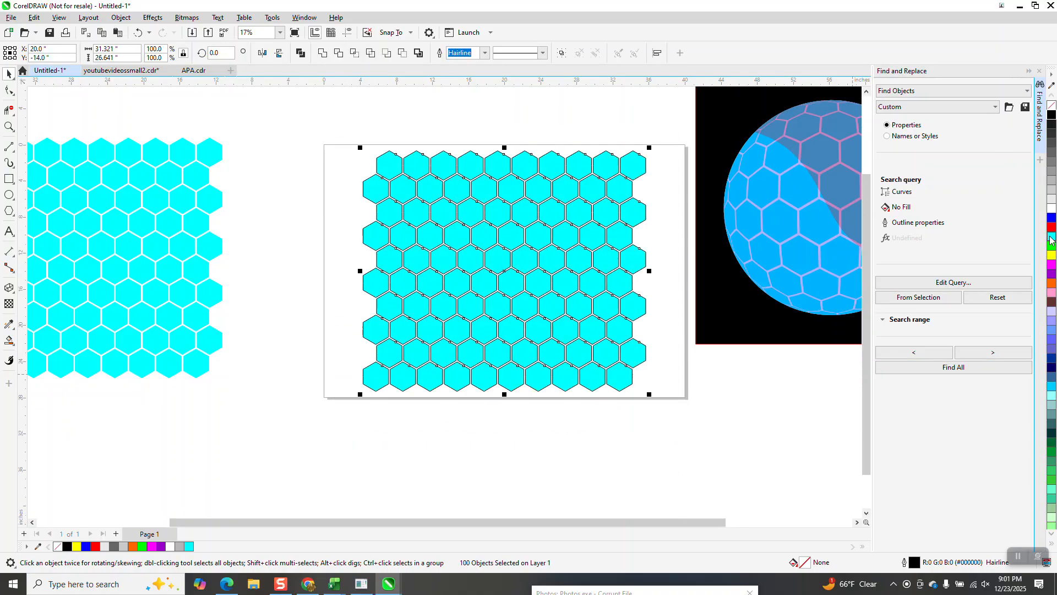
right_click(1051, 107)
drag(334, 130, 675, 429)
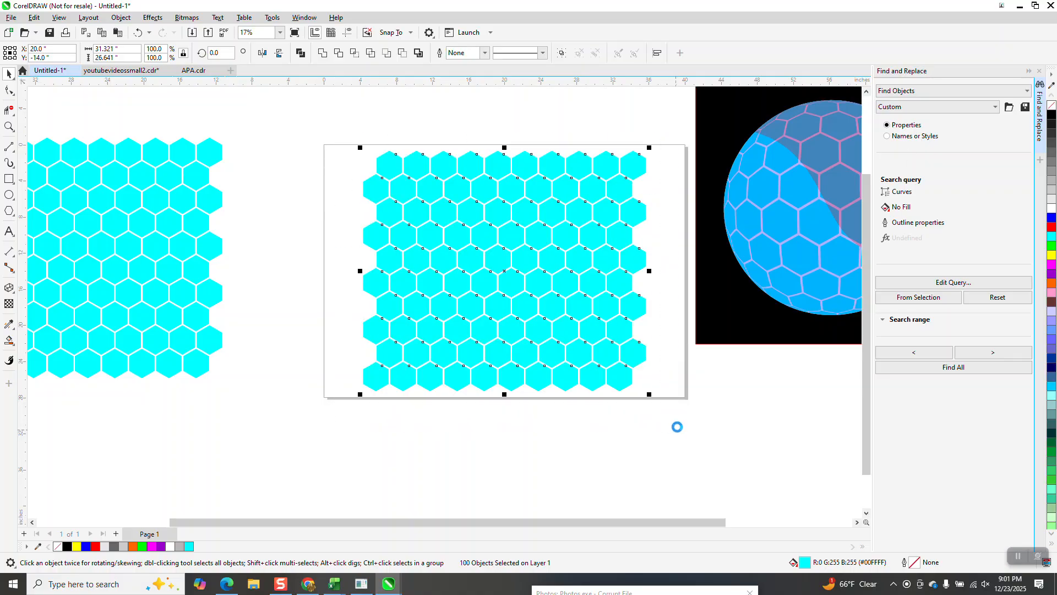
Delete the old cyan example honeycomb beside the page.
scroll(394, 311, down, 1)
scroll(263, 277, down, 1)
click(264, 276)
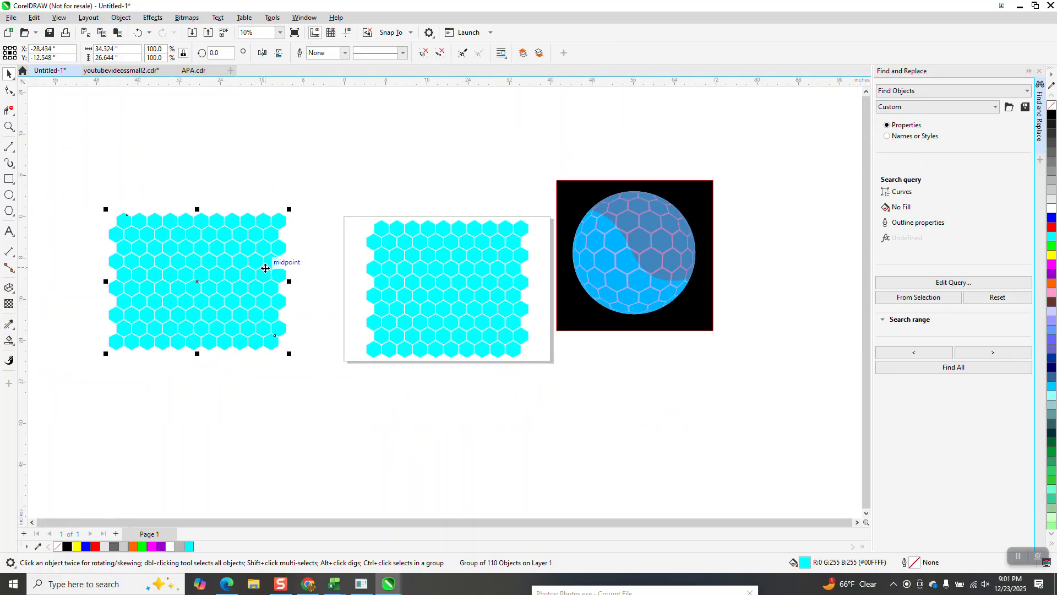
key(Delete)
Draw a circle, centre it on the page over the honeycomb and resize it to about 24.6 inches in diameter.
click(8, 195)
drag(355, 229, 278, 368)
key(p)
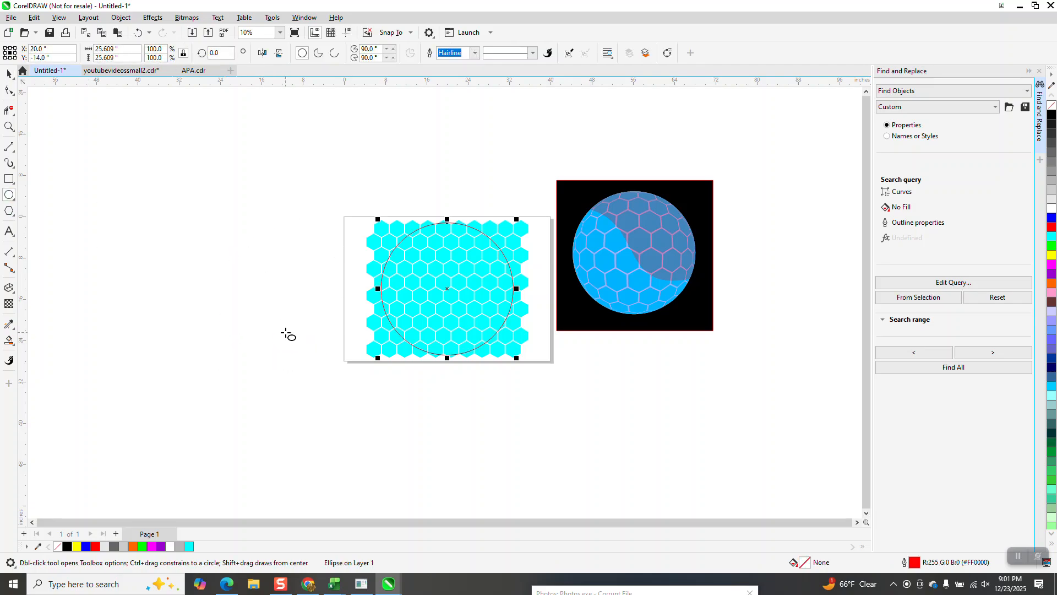
click(9, 127)
drag(341, 188, 539, 364)
key(space)
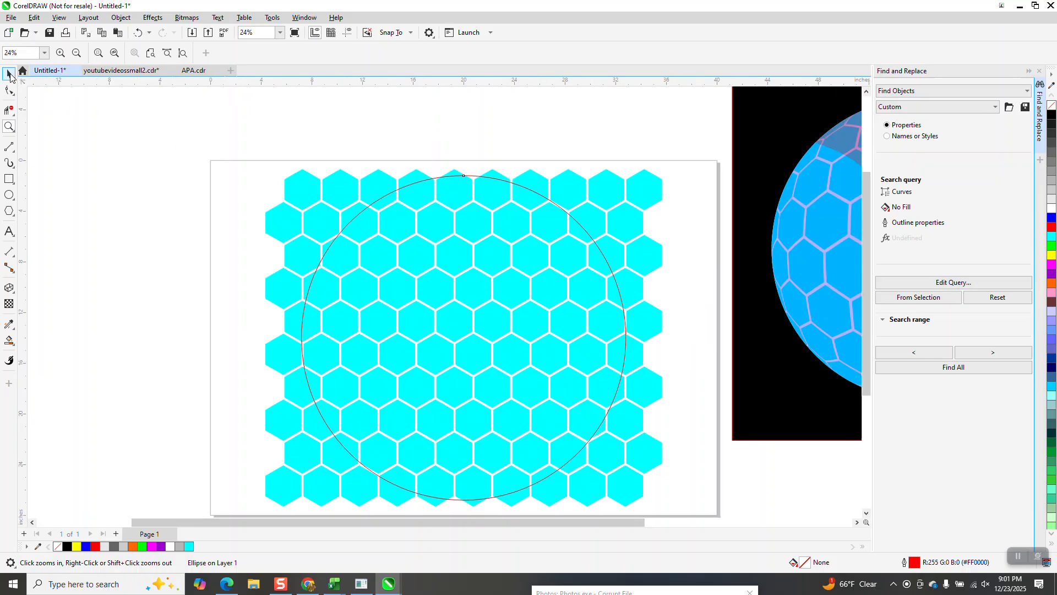
drag(631, 173, 621, 181)
Set the nudge distance to 20 inches and place a duplicate of the circle 40 inches to the left of the original.
click(472, 104)
click(375, 54)
text(20)
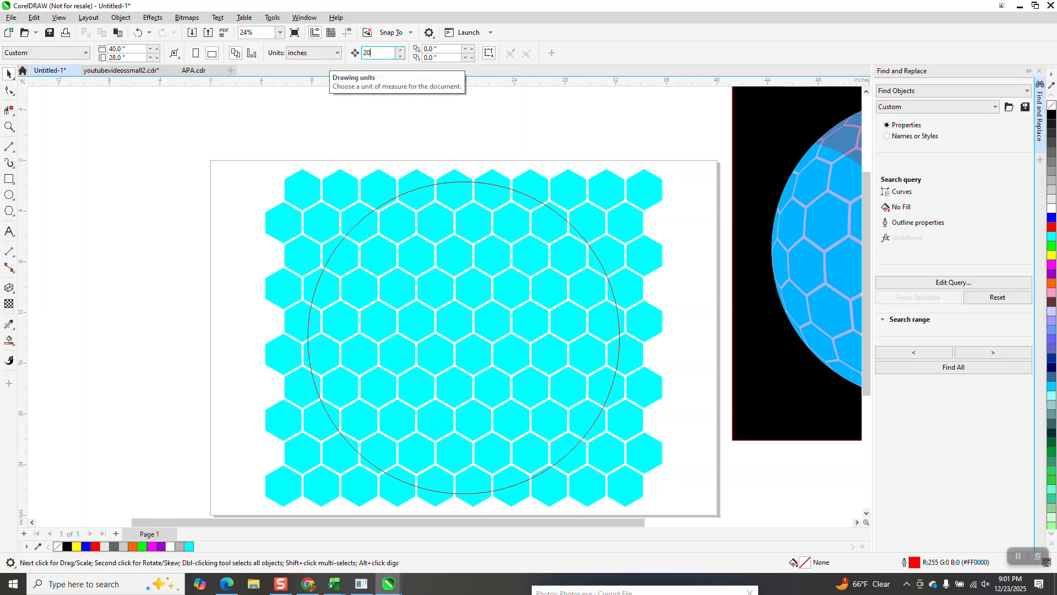
click(540, 205)
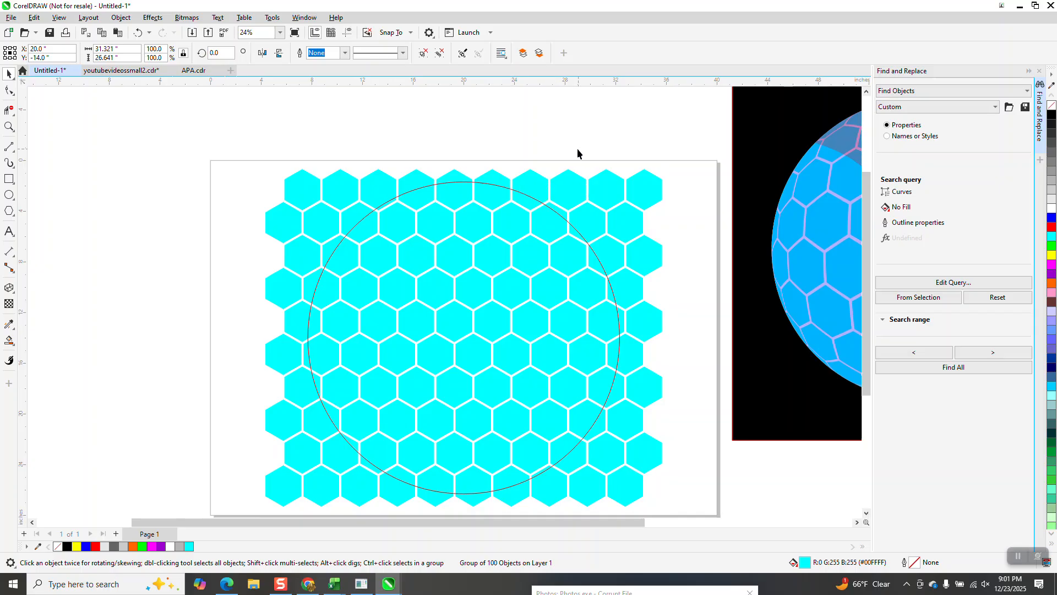
click(578, 153)
click(524, 199)
key(KP_Add)
key(Left)
key(Left)
scroll(551, 201, down, 2)
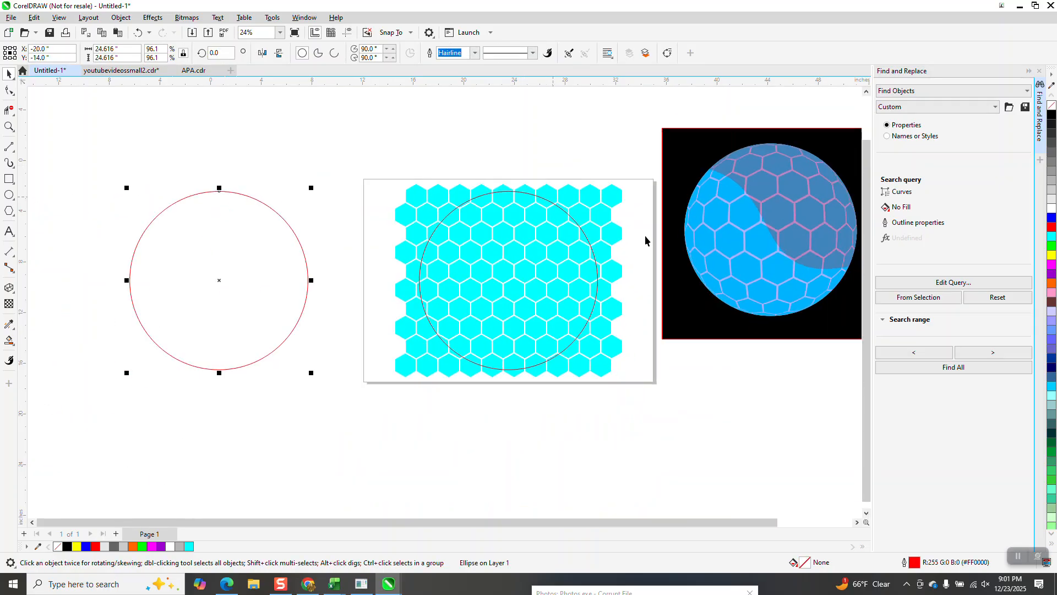
Place another duplicate of the circle 40 inches above the copy beside the page.
key(KP_Add)
key(Up)
key(Up)
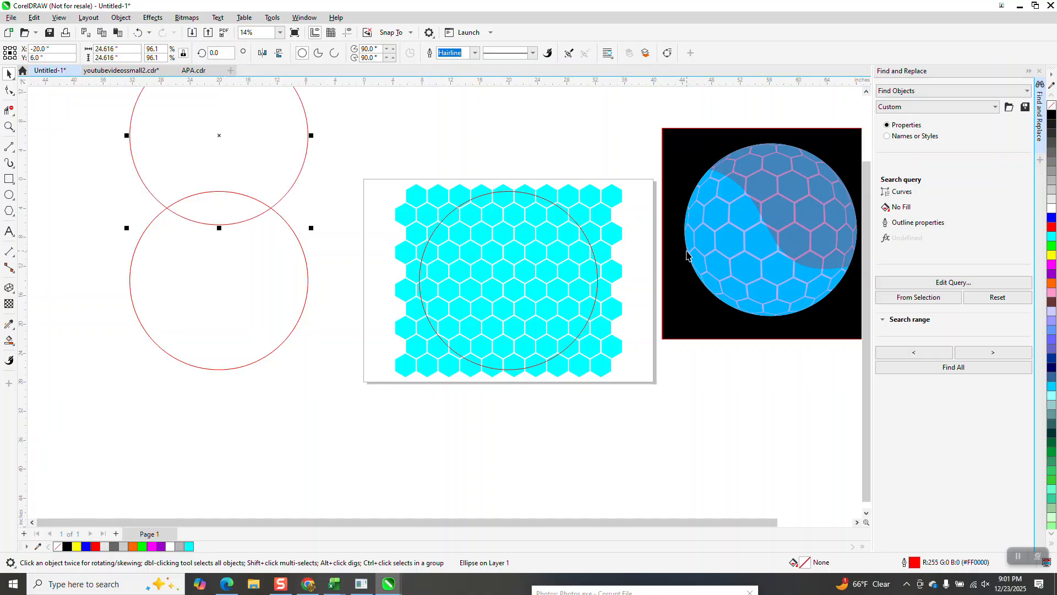
Apply a frozen Fish Eye lens with a rate of 150% to the circle over the honeycomb.
click(576, 226)
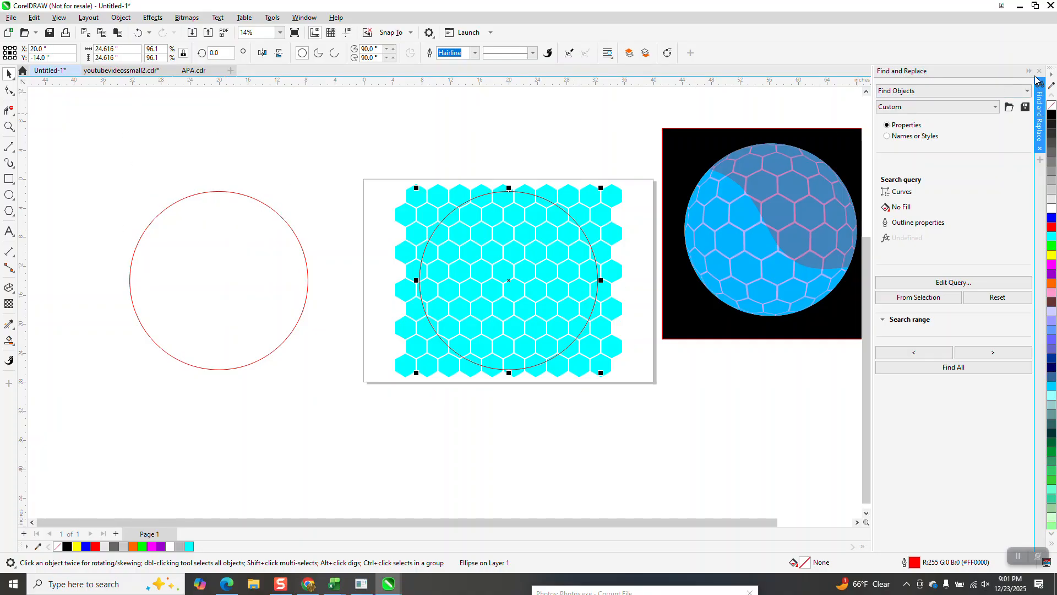
click(152, 17)
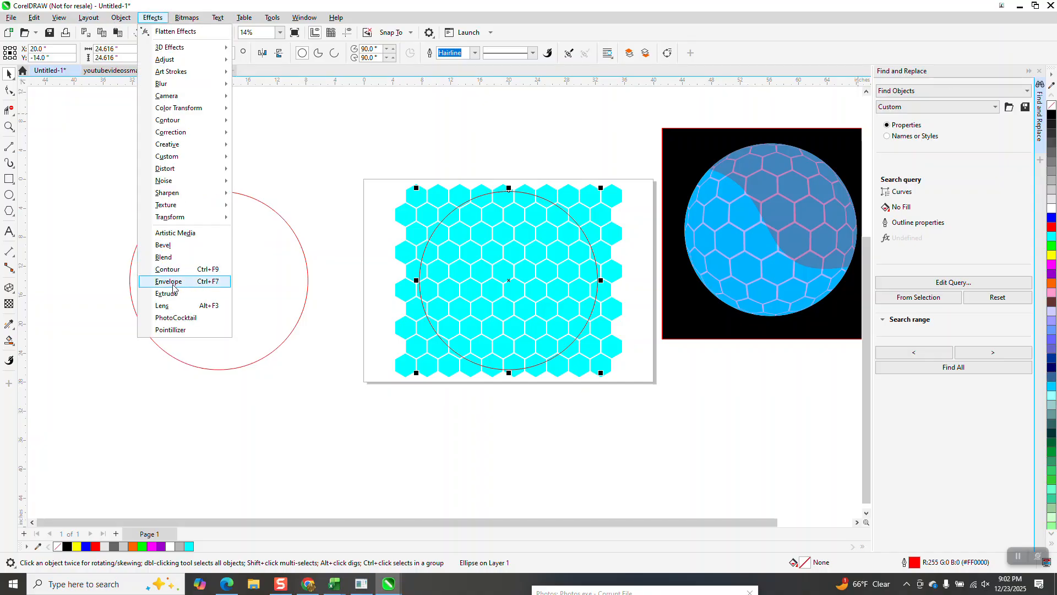
click(165, 306)
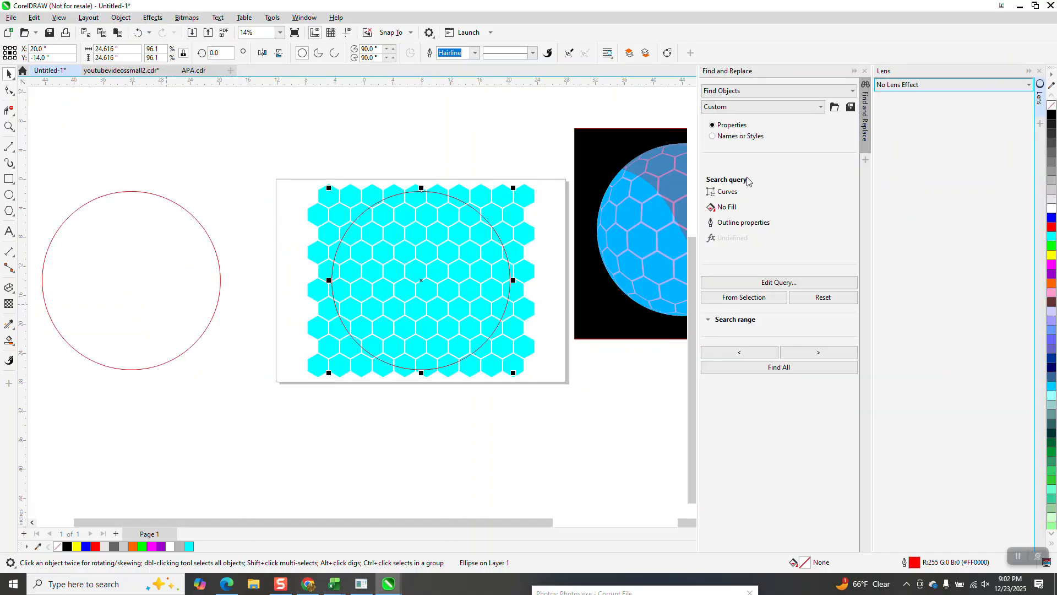
click(865, 71)
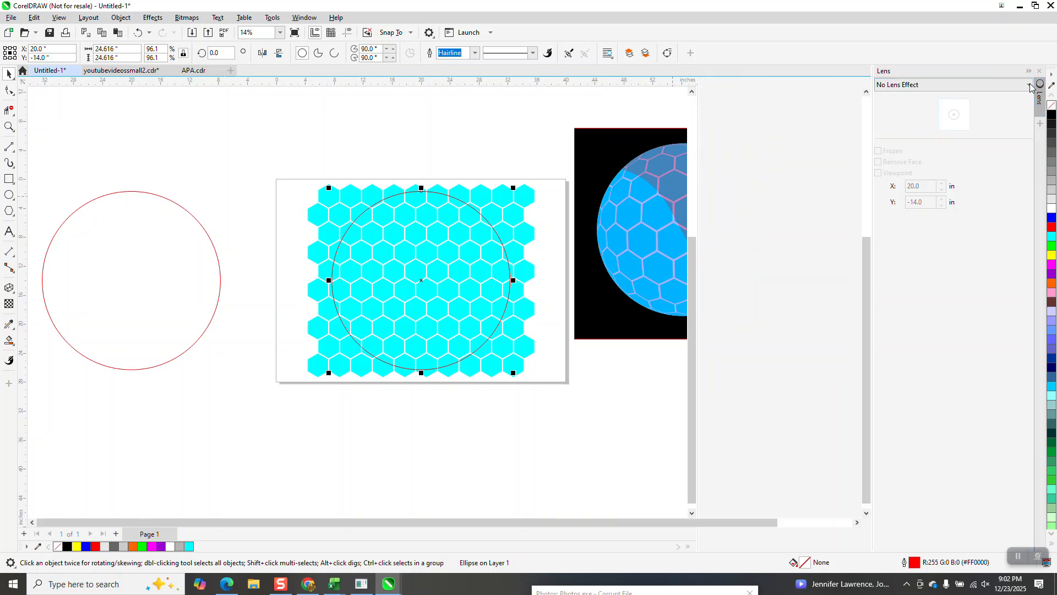
click(1028, 84)
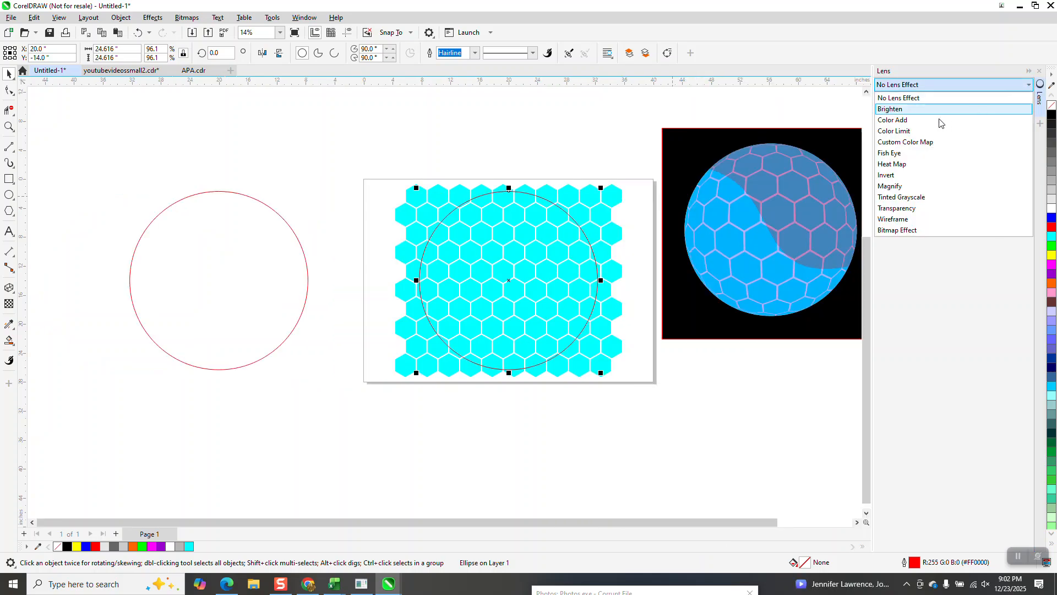
click(881, 153)
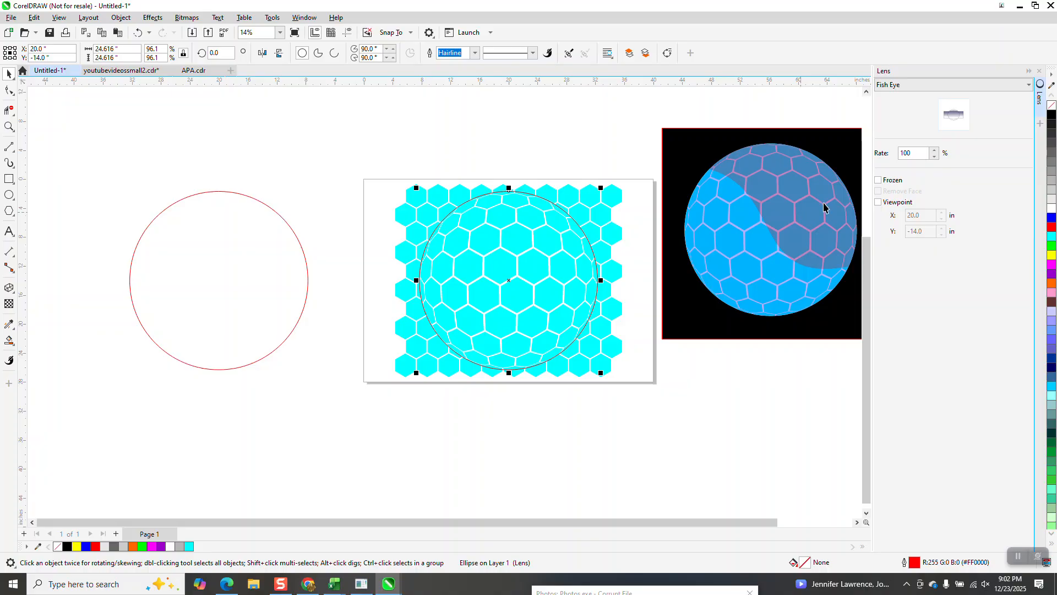
drag(916, 154, 891, 163)
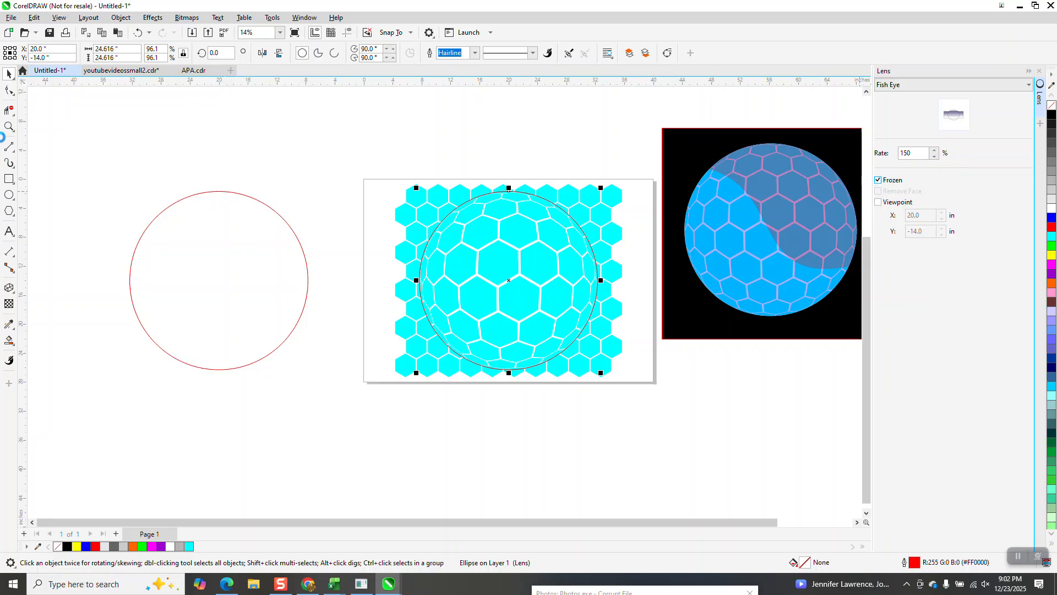
Move the frozen lens sphere aside and move the flat honeycomb off the page, below the sample picture.
click(10, 75)
drag(505, 259, 396, 340)
click(518, 273)
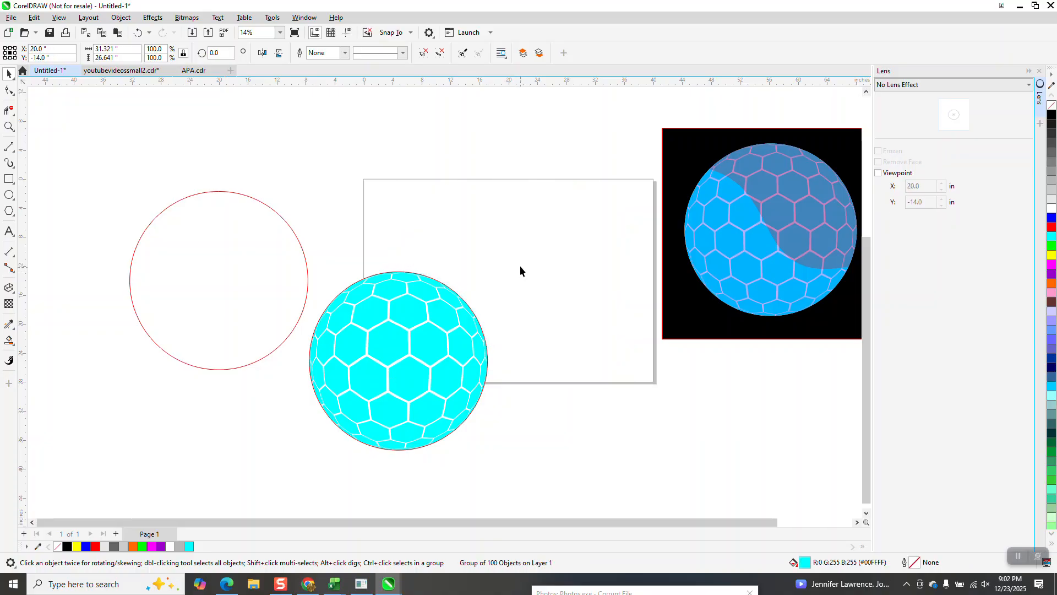
key(Delete)
click(138, 33)
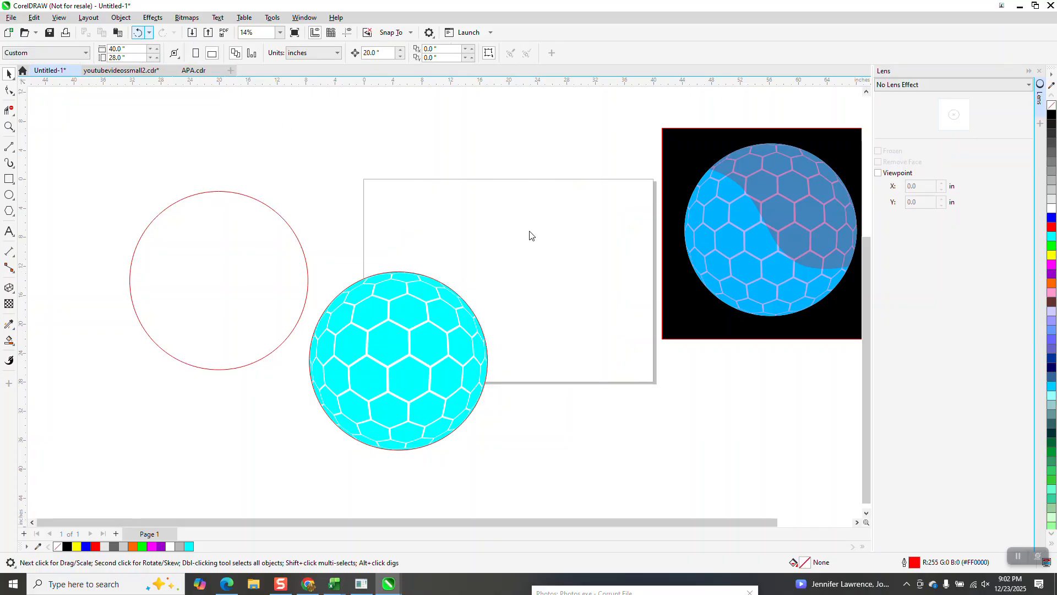
drag(540, 245, 768, 457)
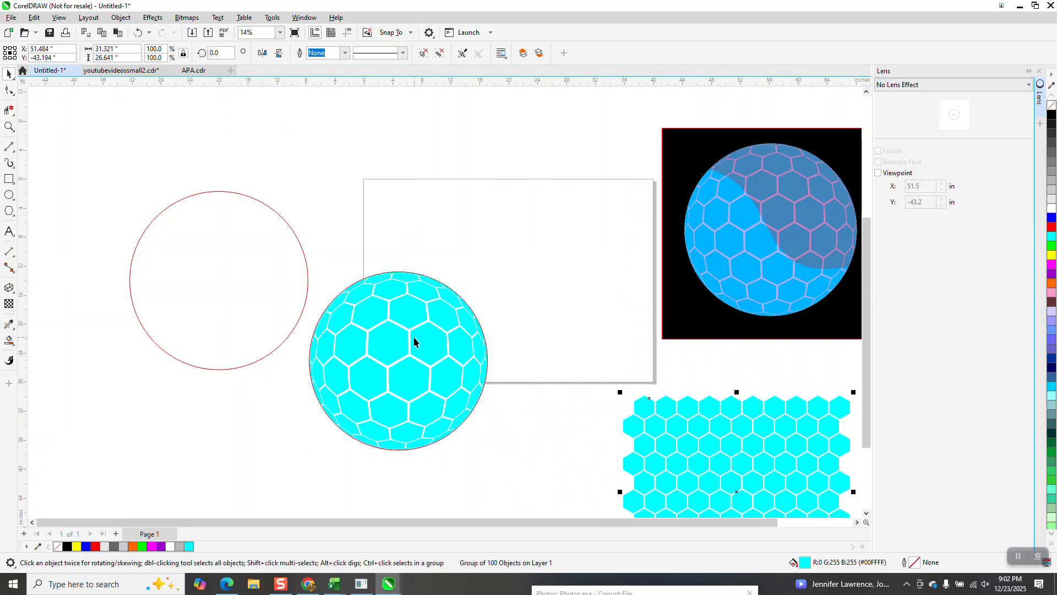
Centre the frozen honeycomb sphere on the page again and remove its outline.
click(419, 346)
key(ctrl+z)
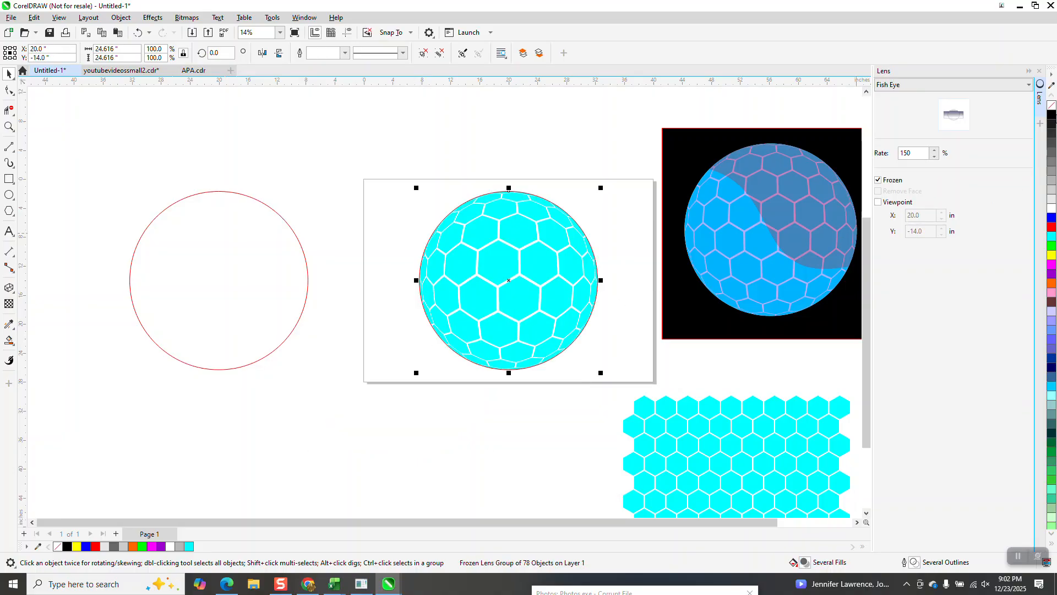
right_click(1051, 113)
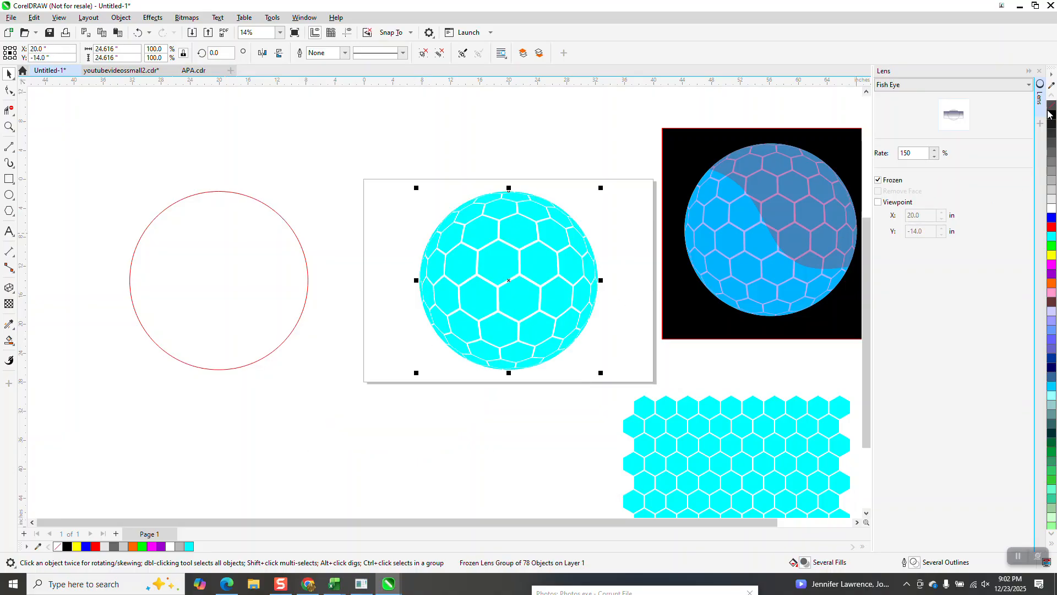
Fill the duplicate circle beside the page with blue and remove its outline.
click(238, 285)
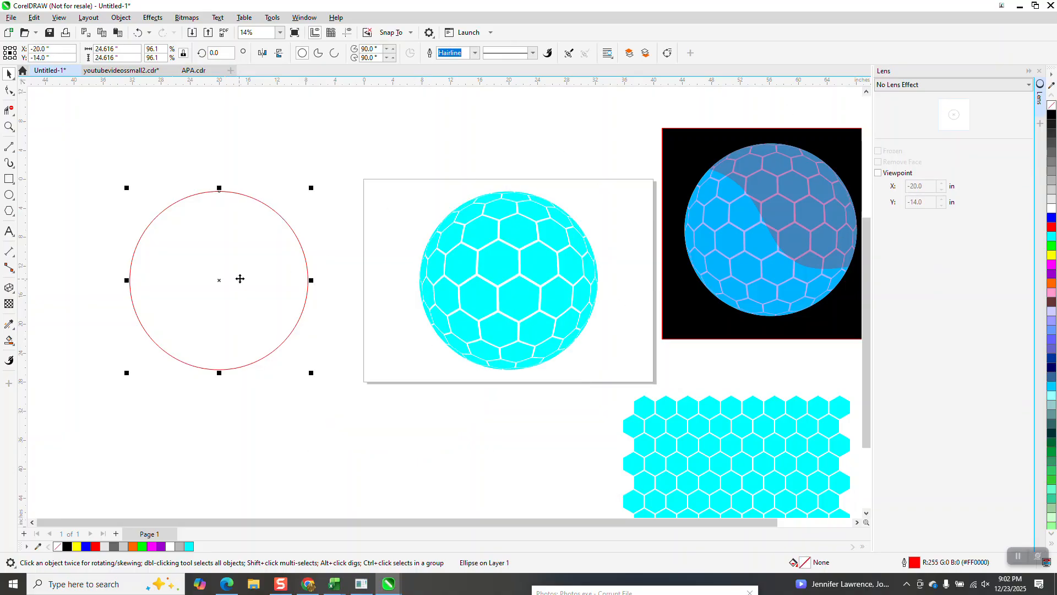
click(1050, 218)
right_click(1050, 107)
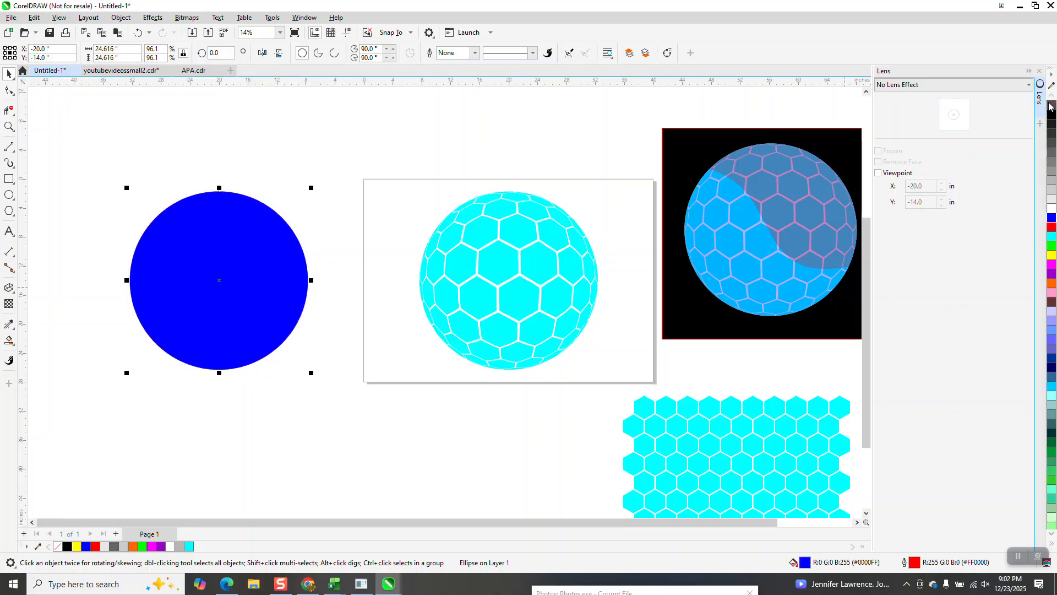
Move the blue circle to X 20 inches over the honeycomb sphere and give it a uniform transparency of 64.
text(0)
key(Return)
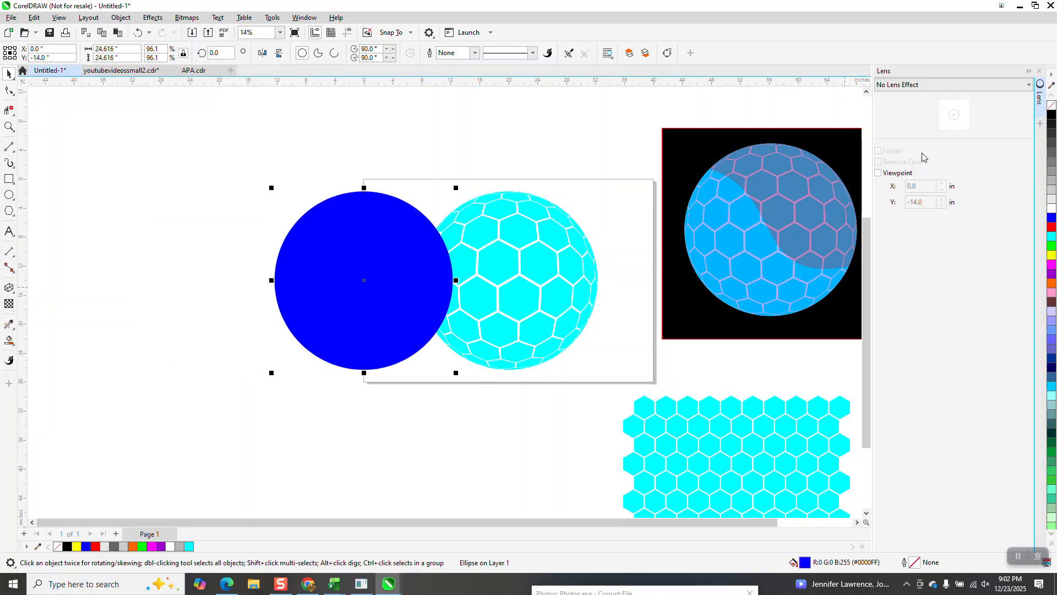
text(20)
key(Return)
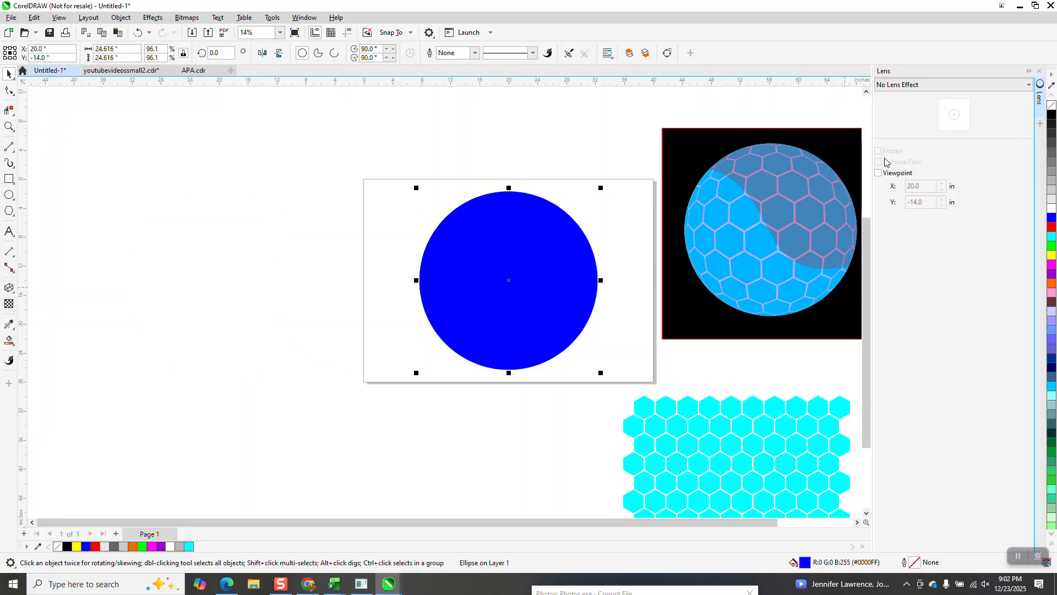
click(9, 303)
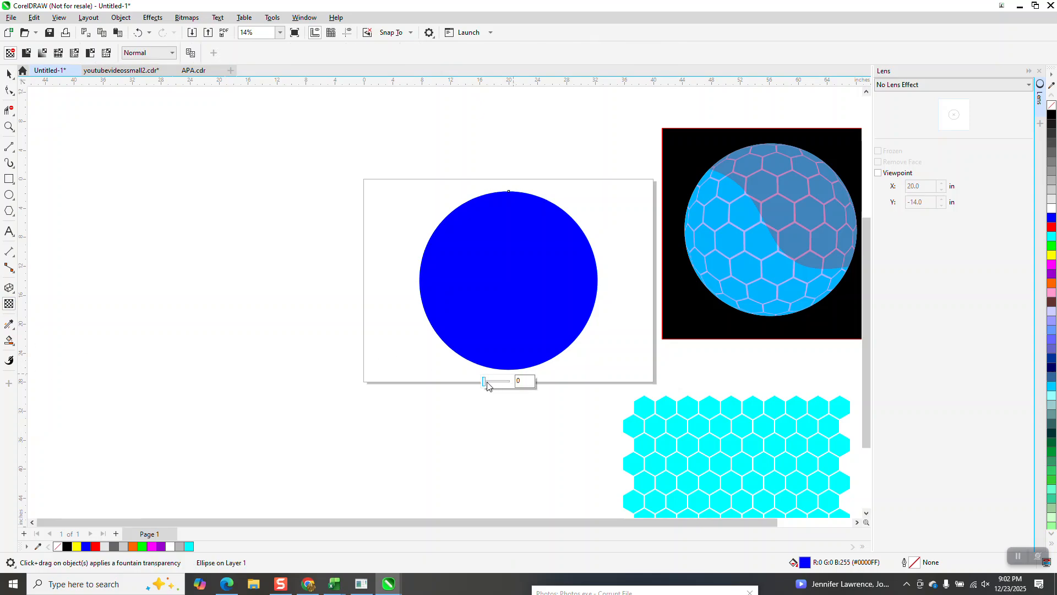
drag(484, 384, 502, 383)
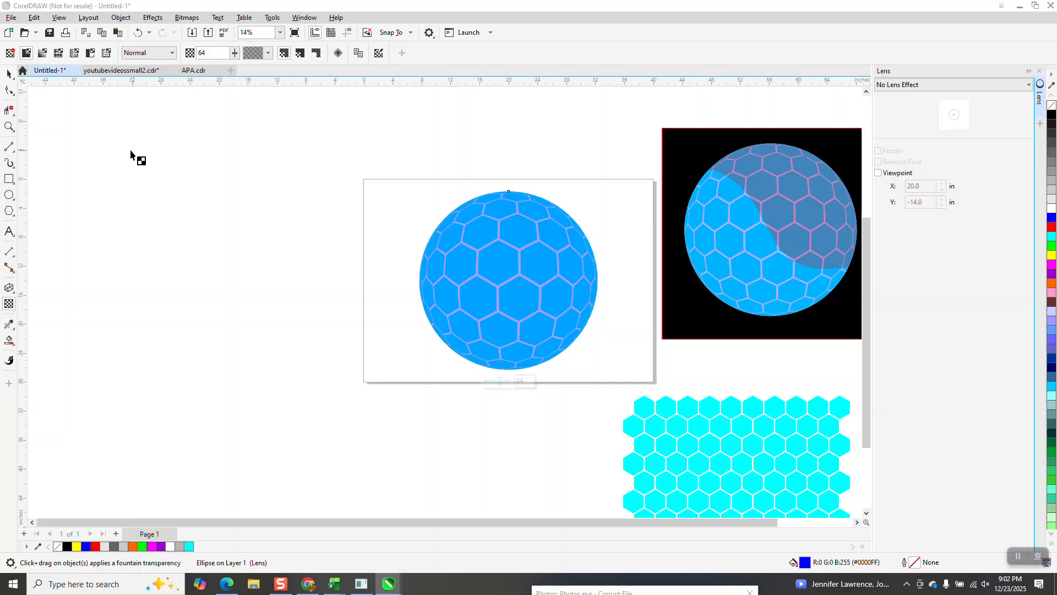
Place the red-outlined circle at X -20 inches, beside the page and level with the honeycomb sphere.
click(9, 126)
drag(549, 291, 549, 291)
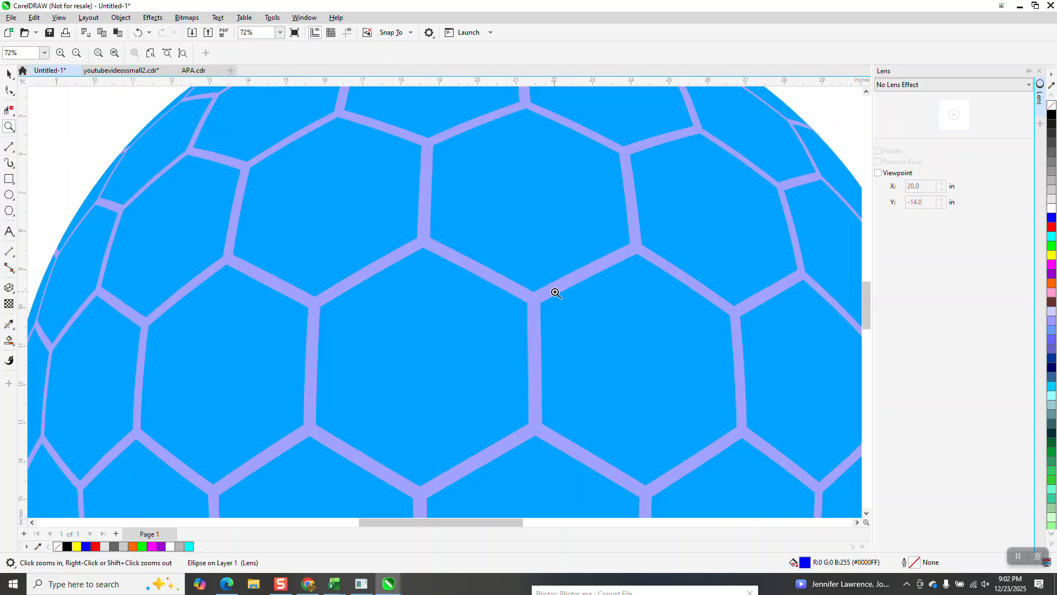
scroll(554, 289, down, 8)
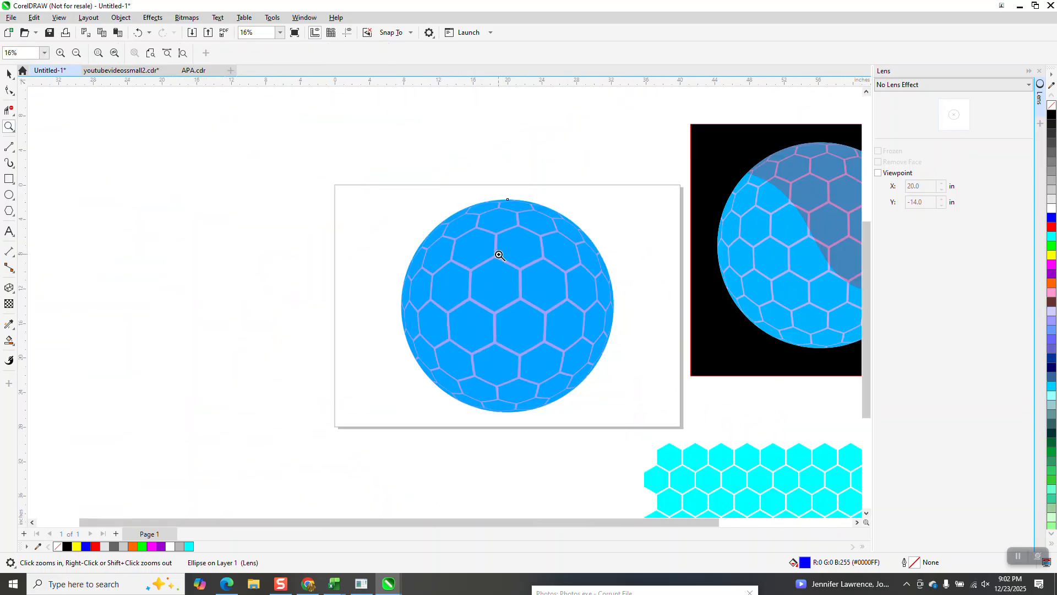
click(9, 74)
click(281, 104)
key(ctrl+z)
key(Down)
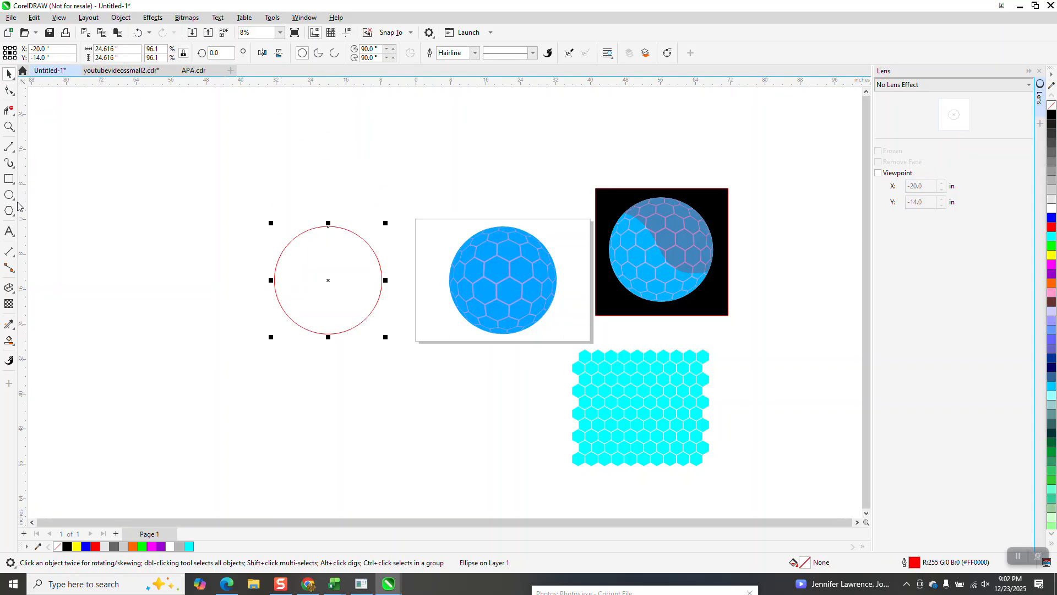
Draw a diagonal two-point line across the outlined circle, about 35.7 inches wide and 21.2 inches high, extending past it at both ends.
click(10, 147)
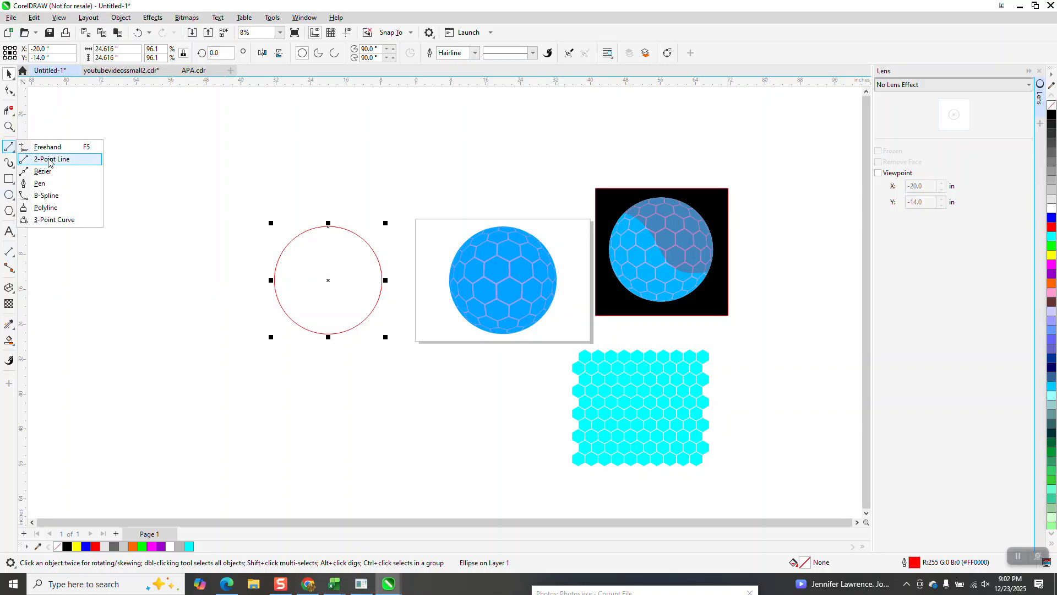
click(49, 159)
drag(402, 235, 244, 327)
Convert the diagonal line to a curve and bend it into an S shape through the middle of the circle.
click(9, 91)
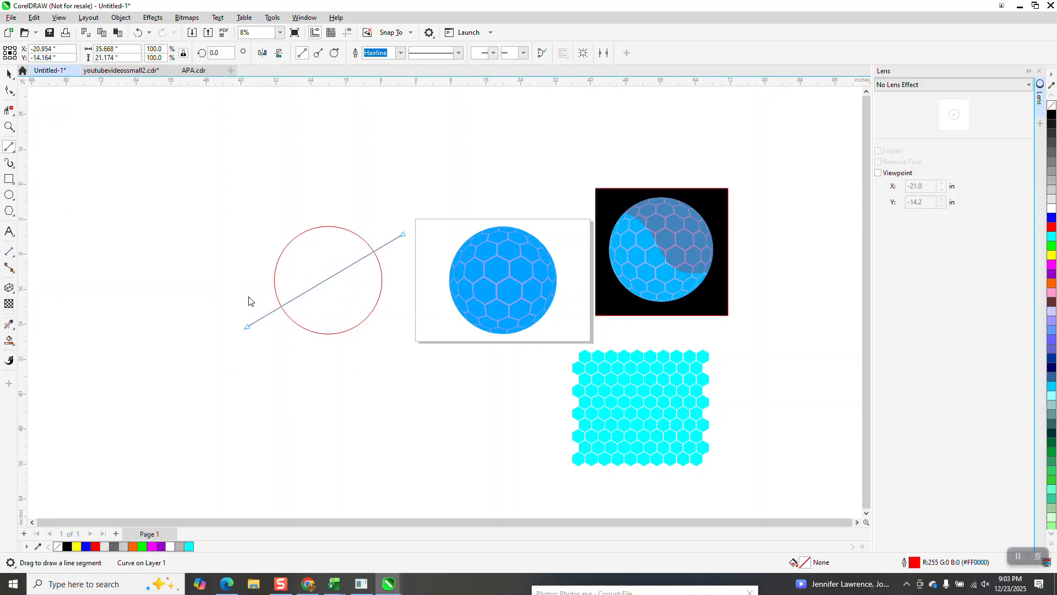
drag(406, 362, 406, 363)
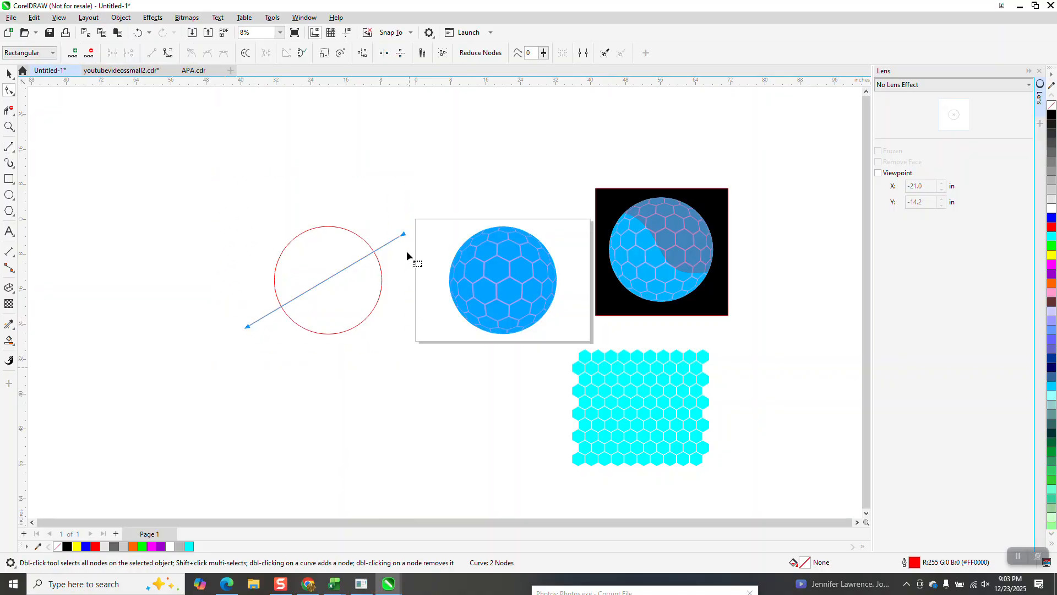
right_click(405, 231)
click(460, 310)
click(247, 325)
drag(295, 301, 353, 324)
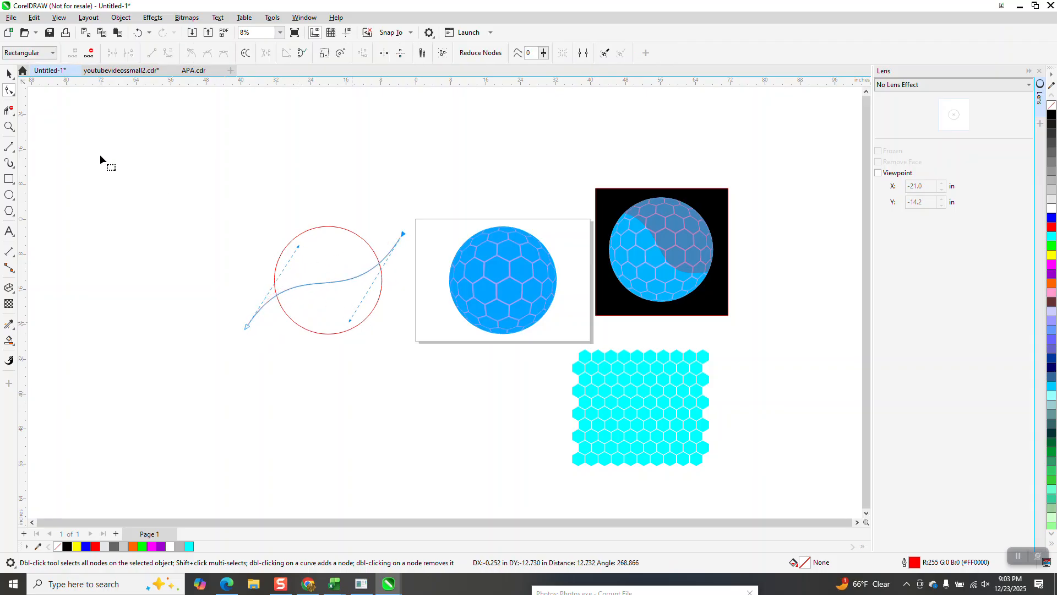
Smart-fill the part of the circle above the S-curve with red and no outline.
click(9, 73)
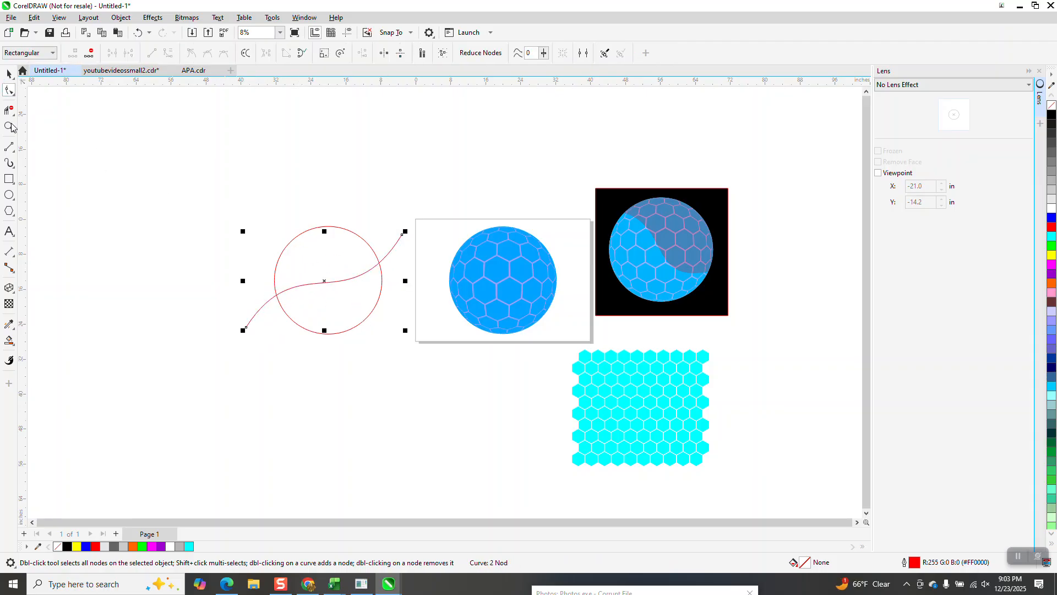
click(9, 341)
click(314, 251)
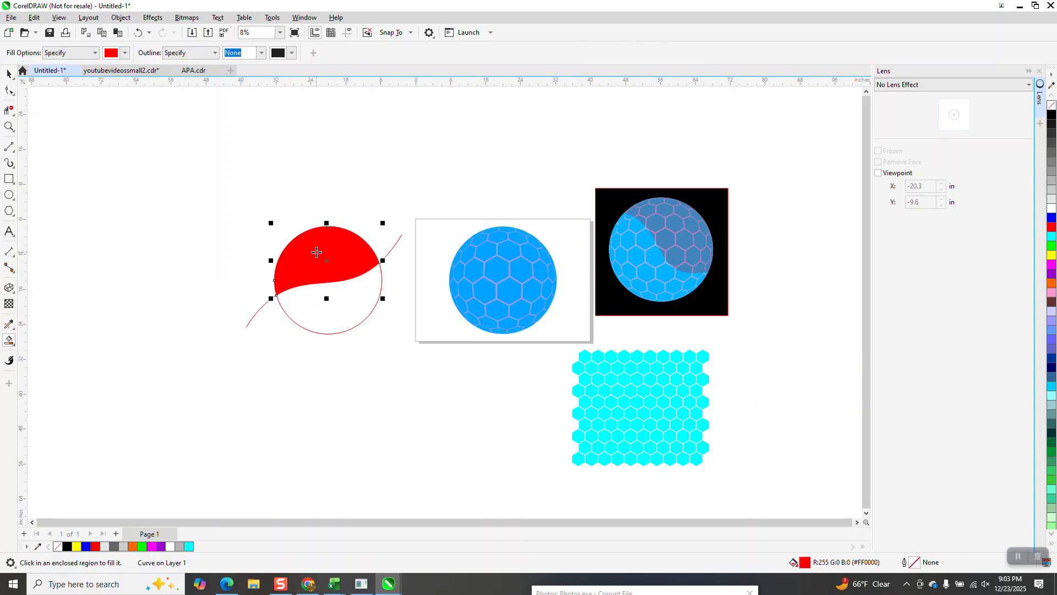
Move the red shape onto the upper part of the honeycomb sphere and give it a uniform transparency of 55.
key(shift+Right)
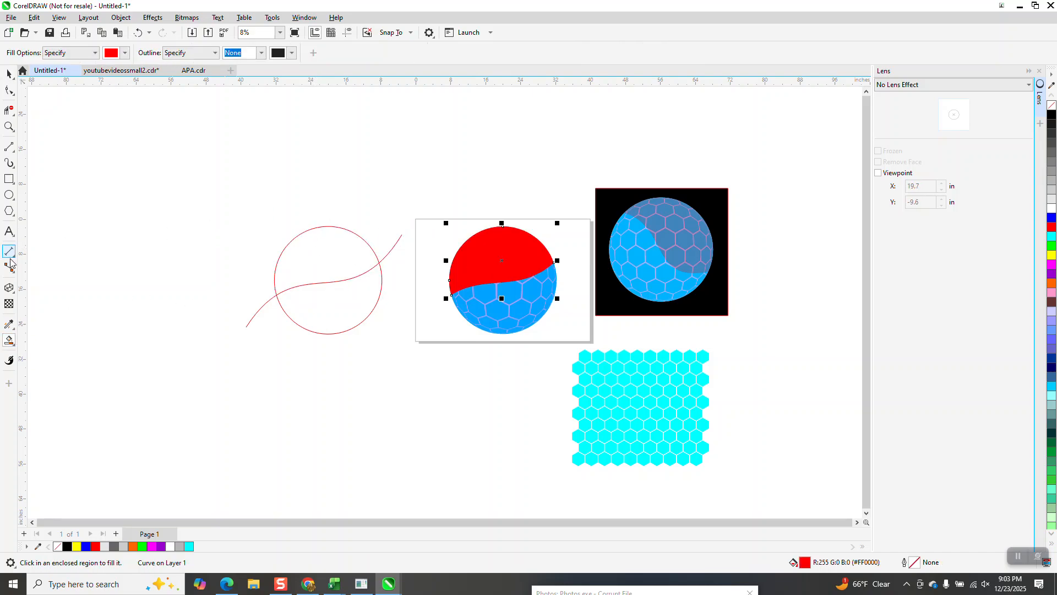
click(7, 307)
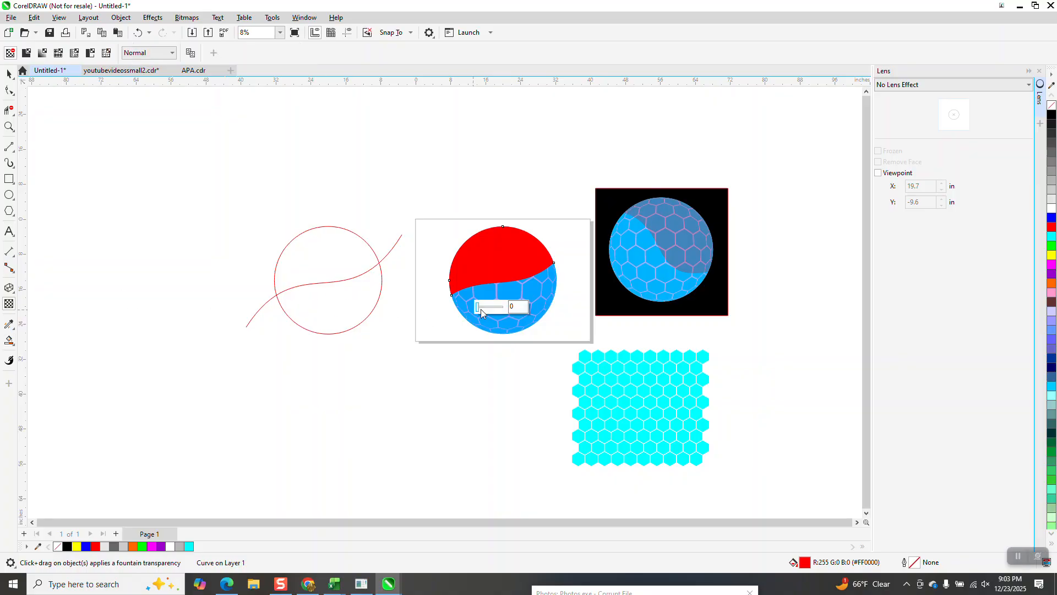
drag(477, 312, 491, 310)
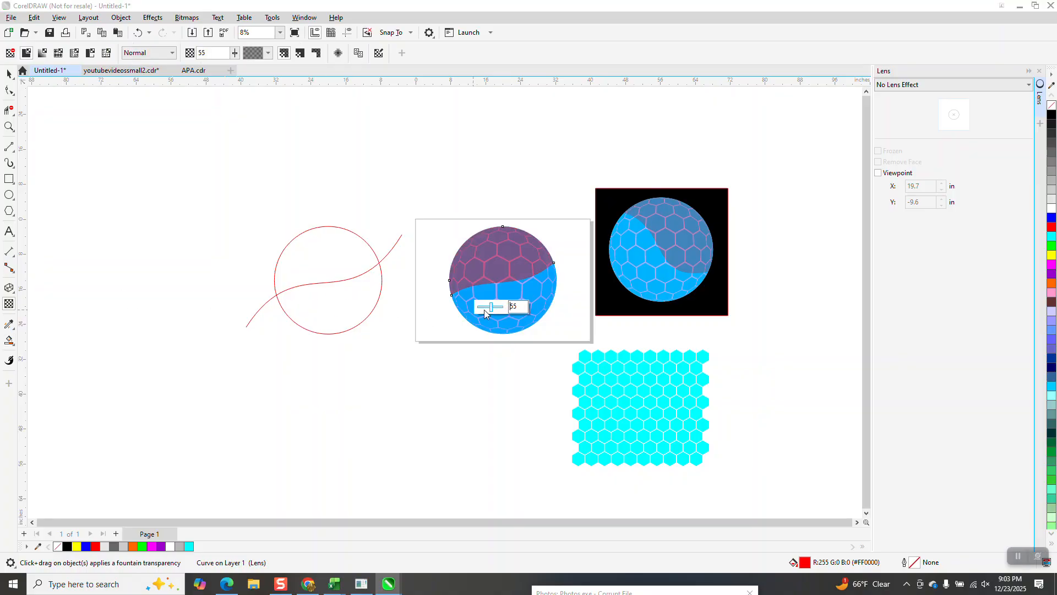
Examine the red and blue shading on the honeycomb sphere up close against the sample picture.
click(9, 128)
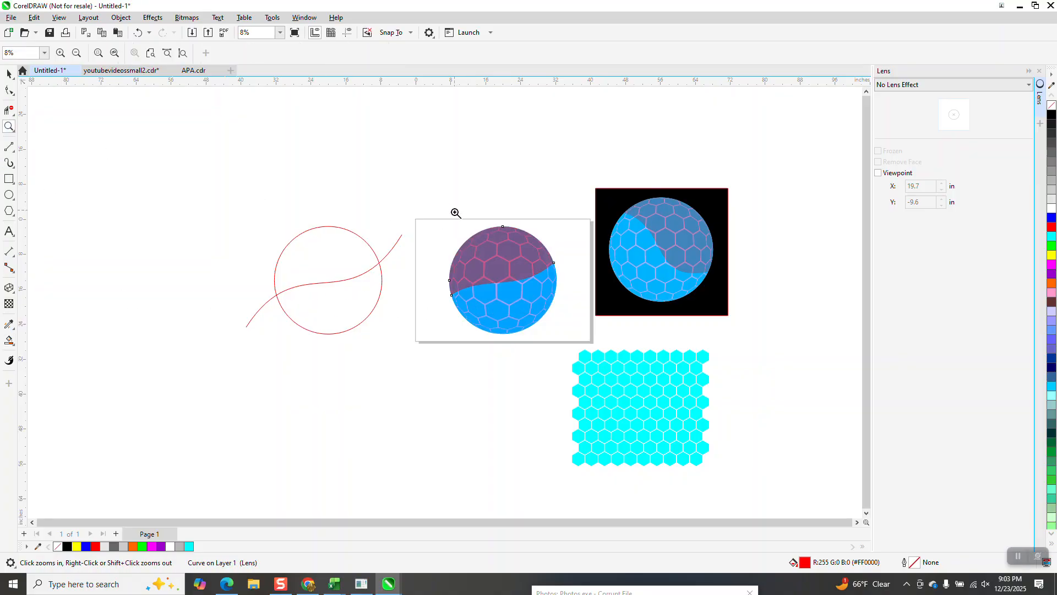
click(570, 349)
scroll(517, 318, down, 1)
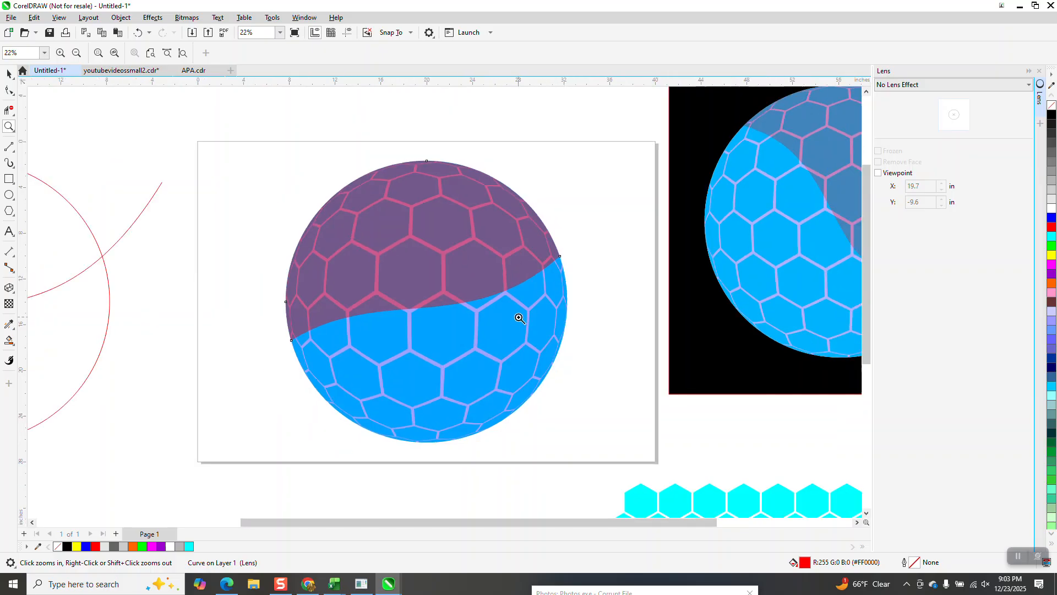
scroll(492, 302, down, 1)
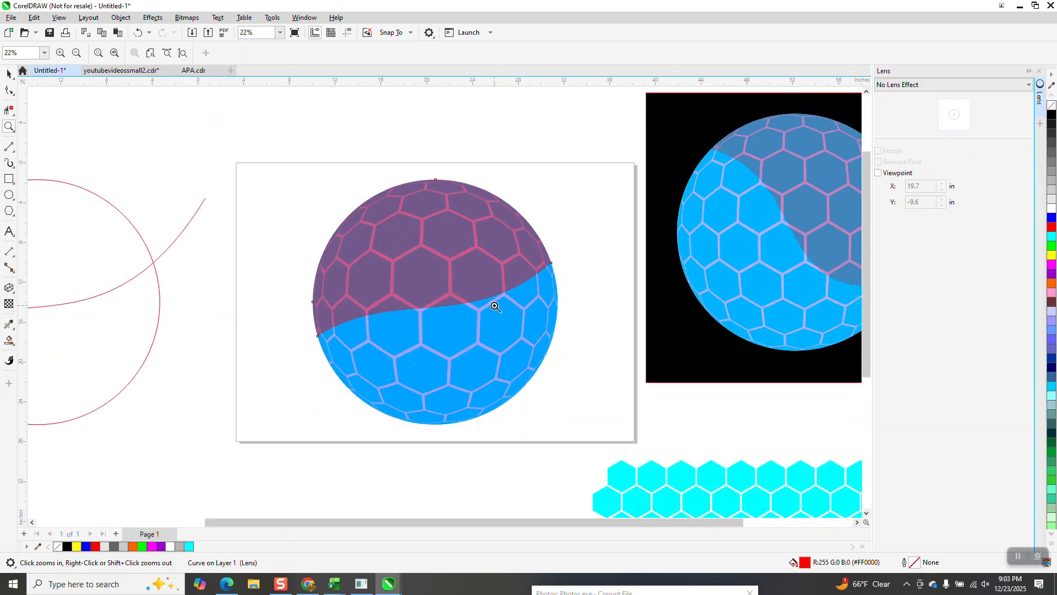
scroll(495, 301, down, 1)
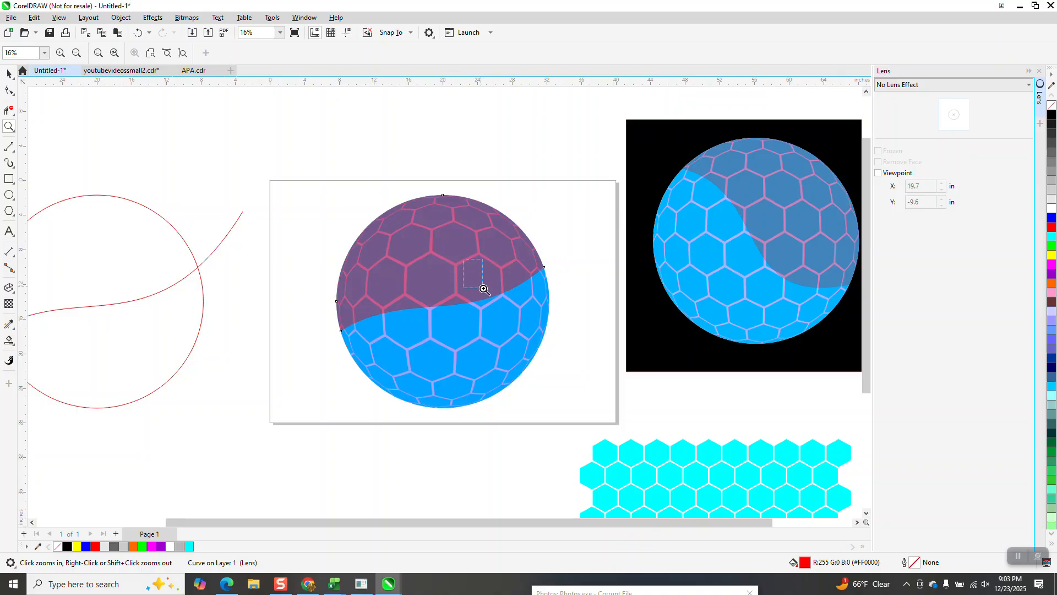
scroll(486, 292, up, 10)
scroll(489, 296, down, 8)
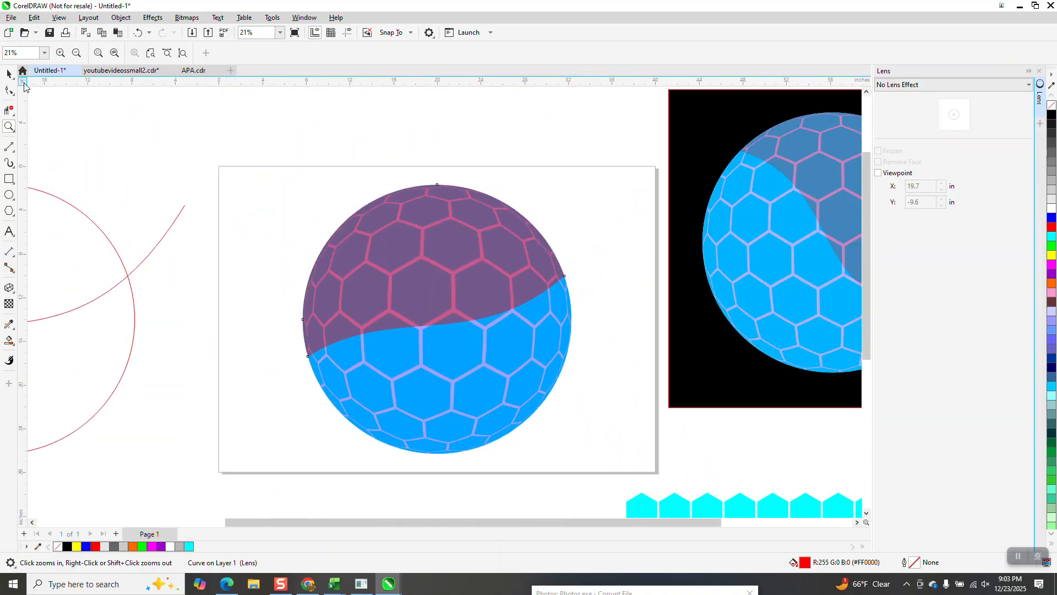
Delete the S-curve and the outlined circle beside the page.
click(9, 73)
scroll(110, 226, down, 3)
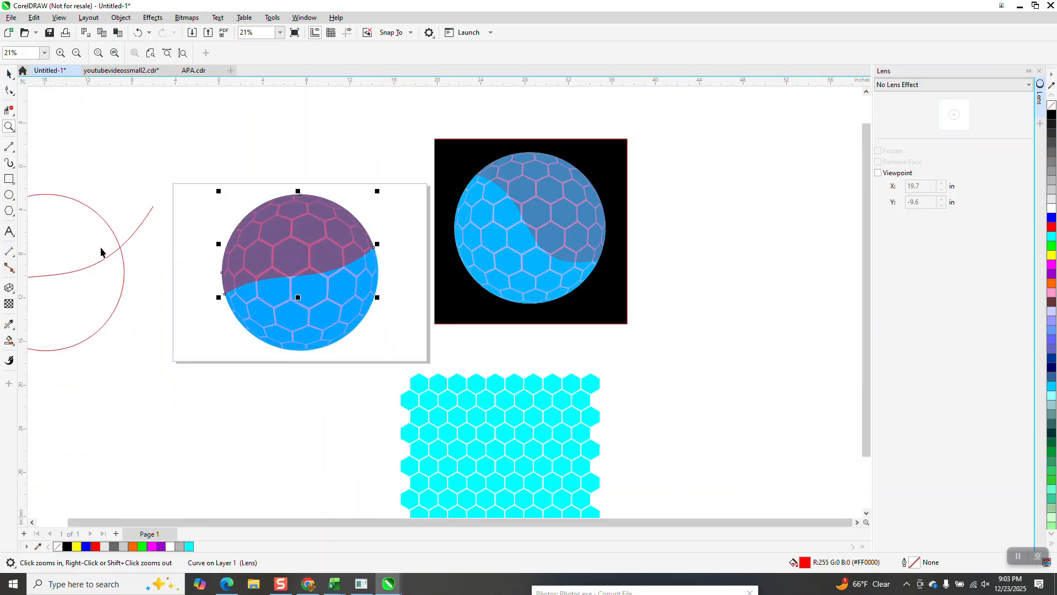
click(97, 254)
key(Delete)
key(Tab)
key(Delete)
Shift the red shape and the blue circle 20 inches off the sphere, try a yellow fill on the frozen sphere and undo it.
key(ctrl+z)
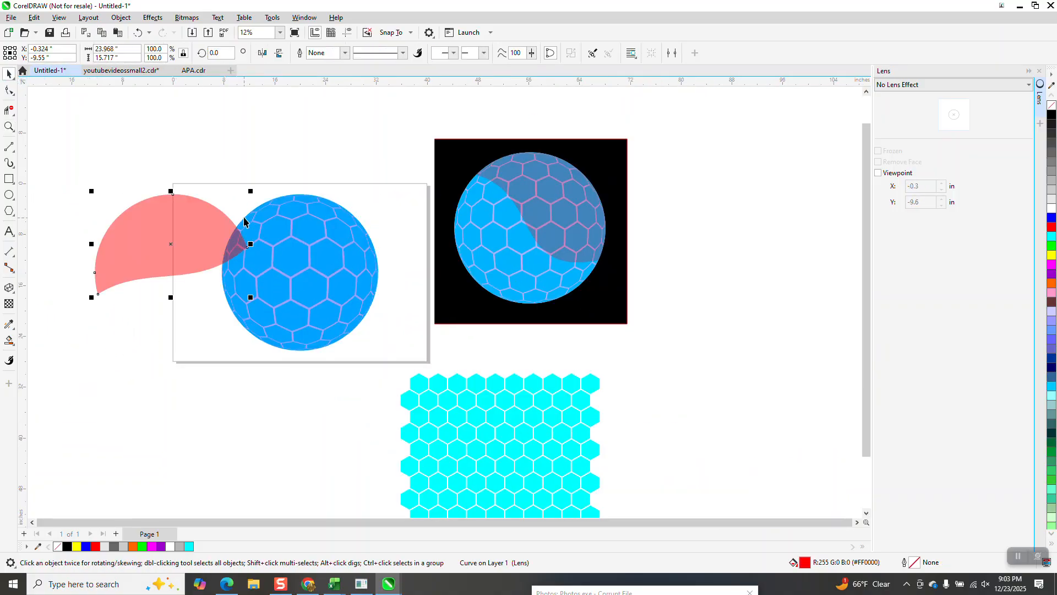
key(ctrl+z)
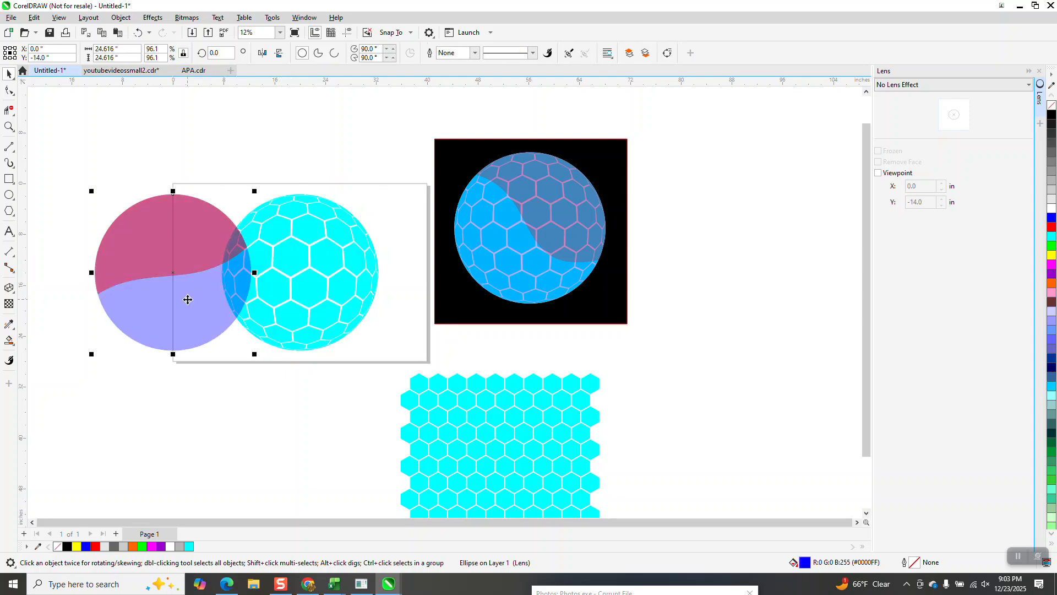
click(294, 260)
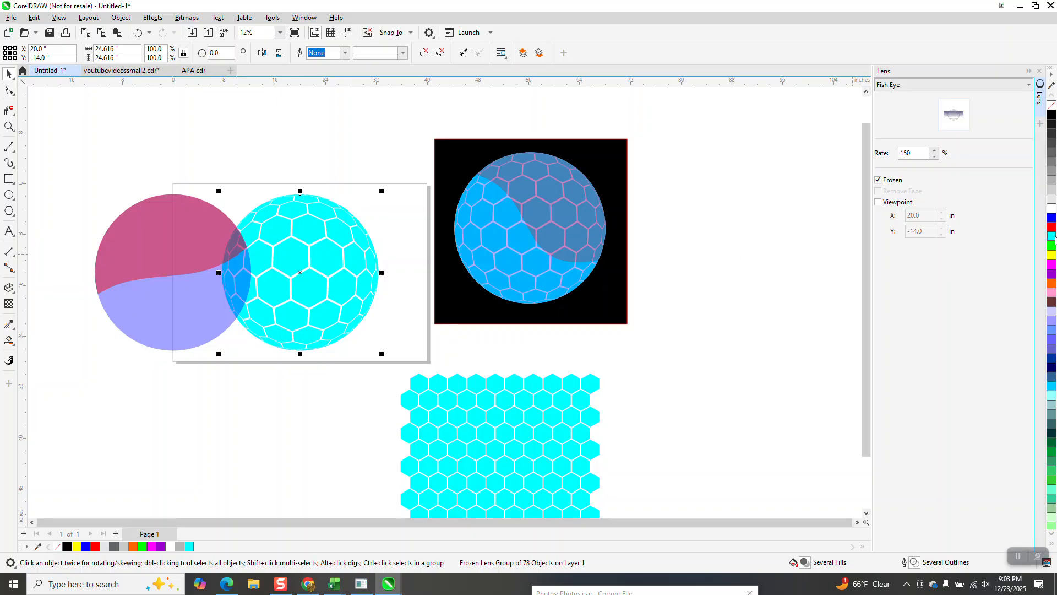
click(1051, 256)
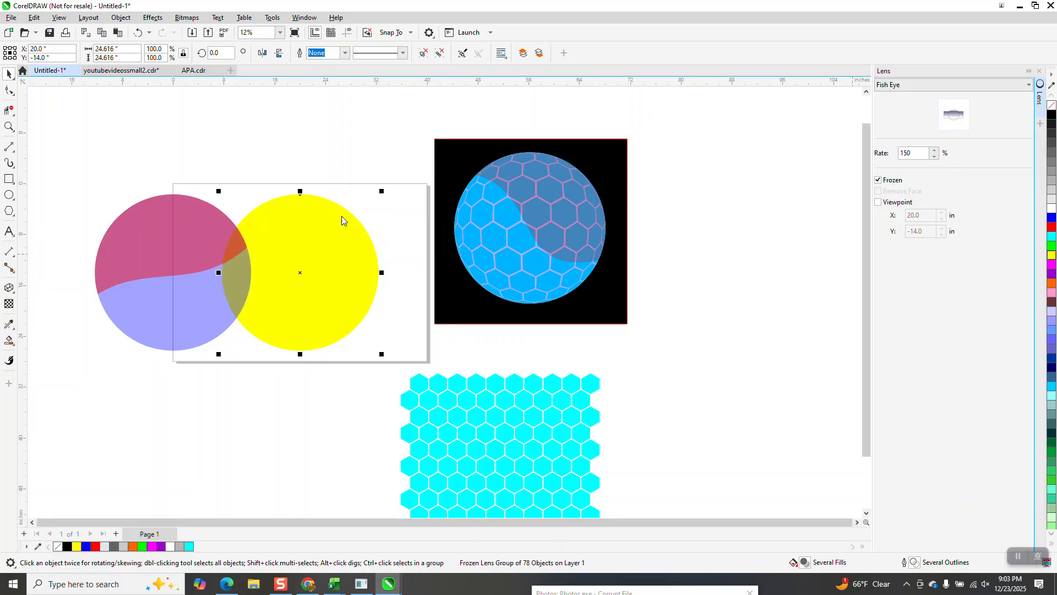
click(138, 33)
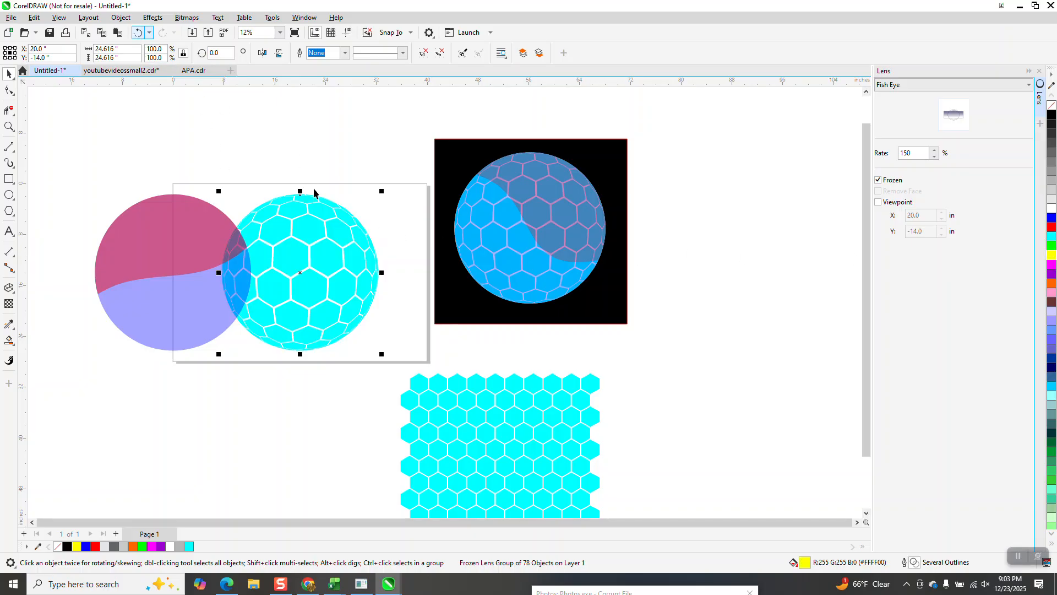
Align the red shape and the blue circle back over the honeycomb sphere at X 20 inches.
drag(83, 191, 226, 334)
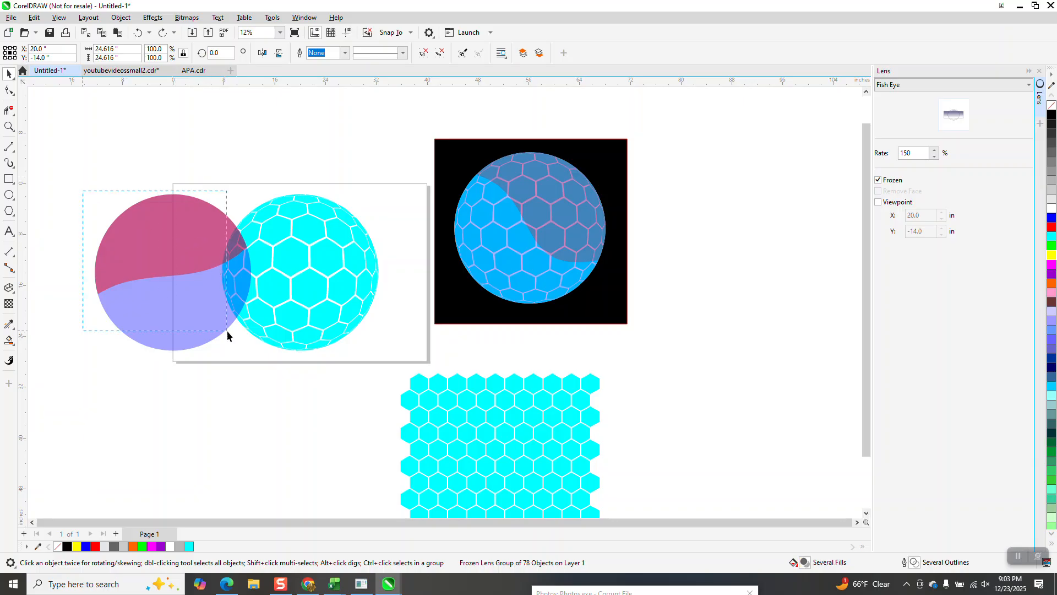
drag(270, 361, 269, 360)
key(c)
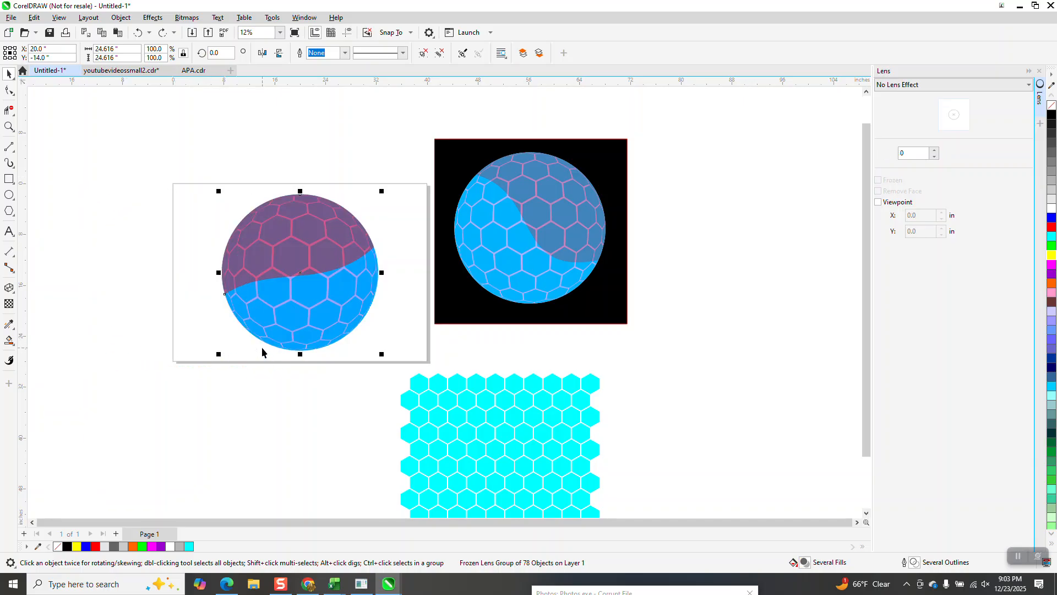
click(8, 128)
drag(224, 193, 435, 390)
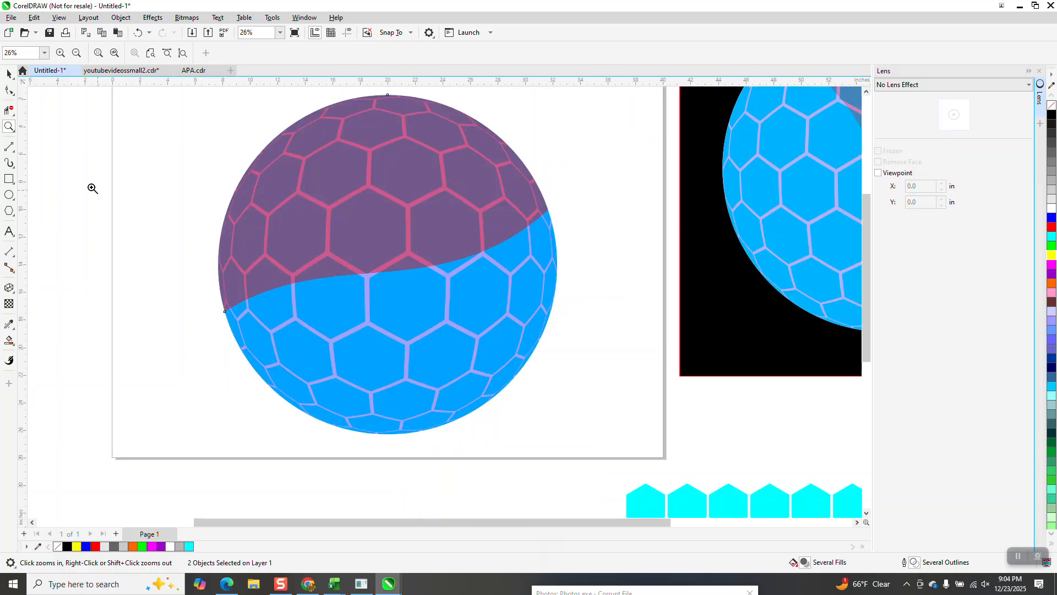
Move the flat honeycomb from below the sample picture to the opposite side of the page, around X -31.1, Y -7.9 inches.
click(9, 74)
scroll(233, 283, down, 2)
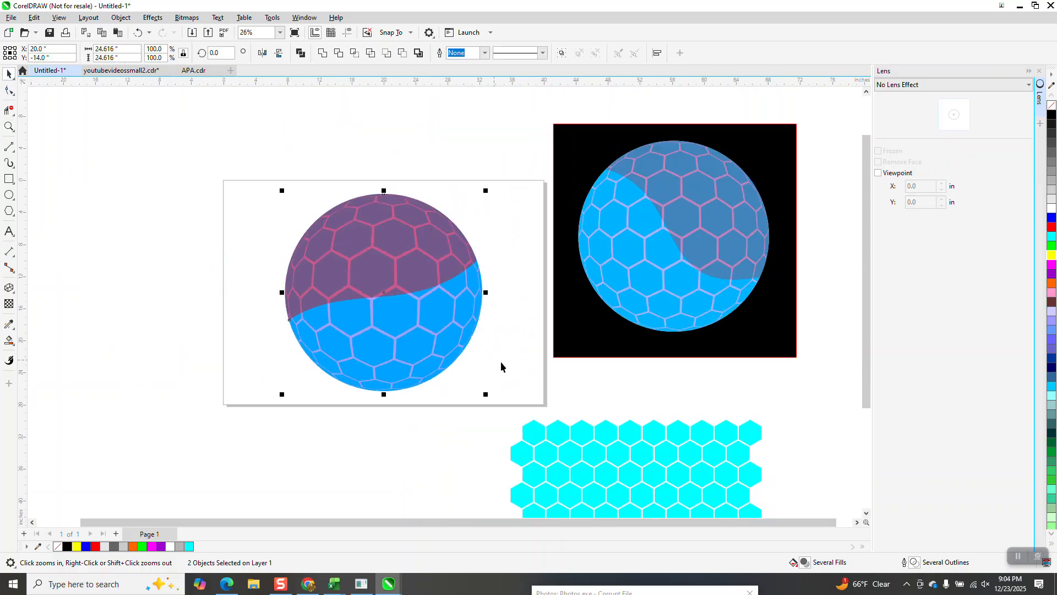
scroll(495, 365, down, 1)
drag(339, 298, 171, 287)
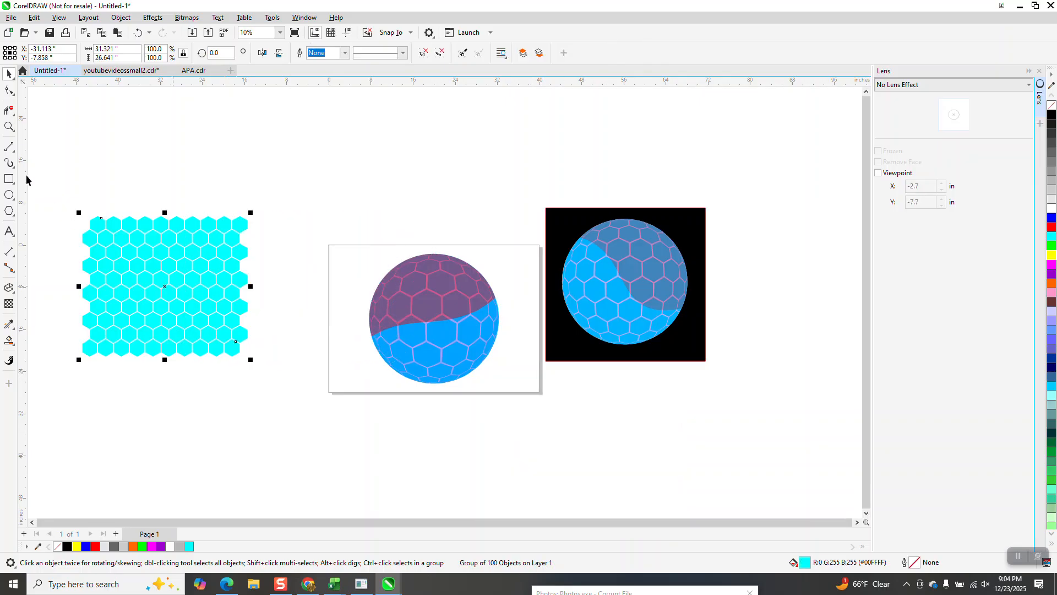
Inspect the flat honeycomb up close and compare it with the shaded sphere on the page.
click(9, 126)
drag(107, 233, 270, 338)
scroll(443, 249, down, 1)
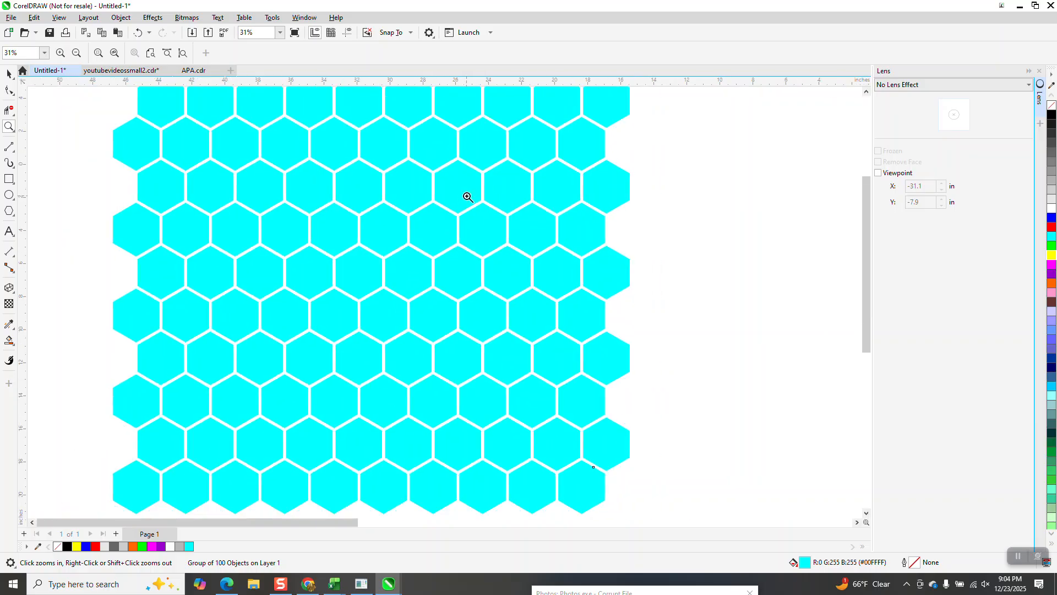
scroll(405, 254, down, 4)
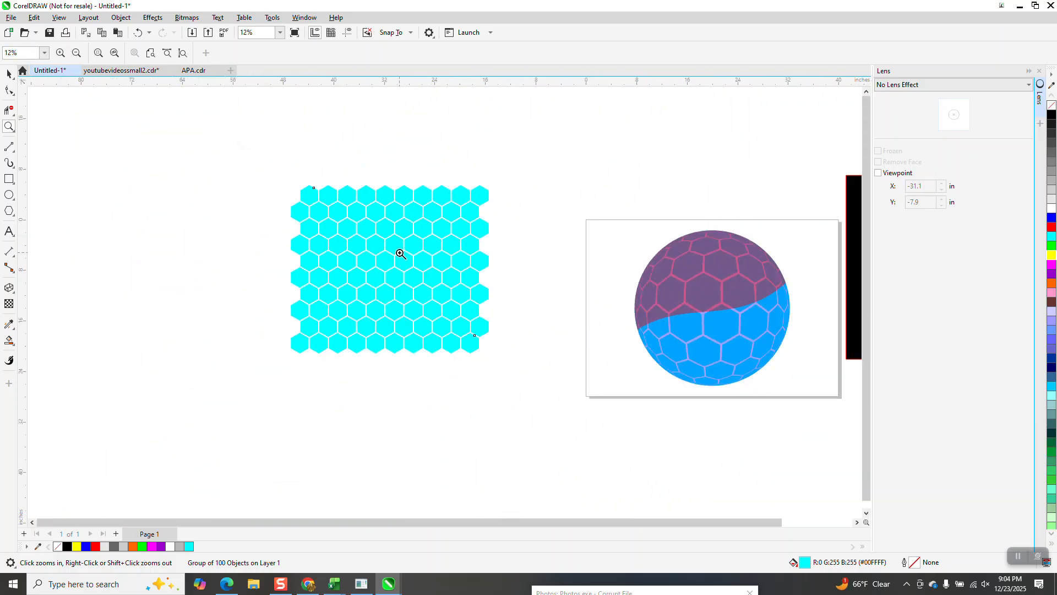
mouse_move(643, 219)
mouse_down()
mouse_move(698, 312)
mouse_move(821, 416)
mouse_up()
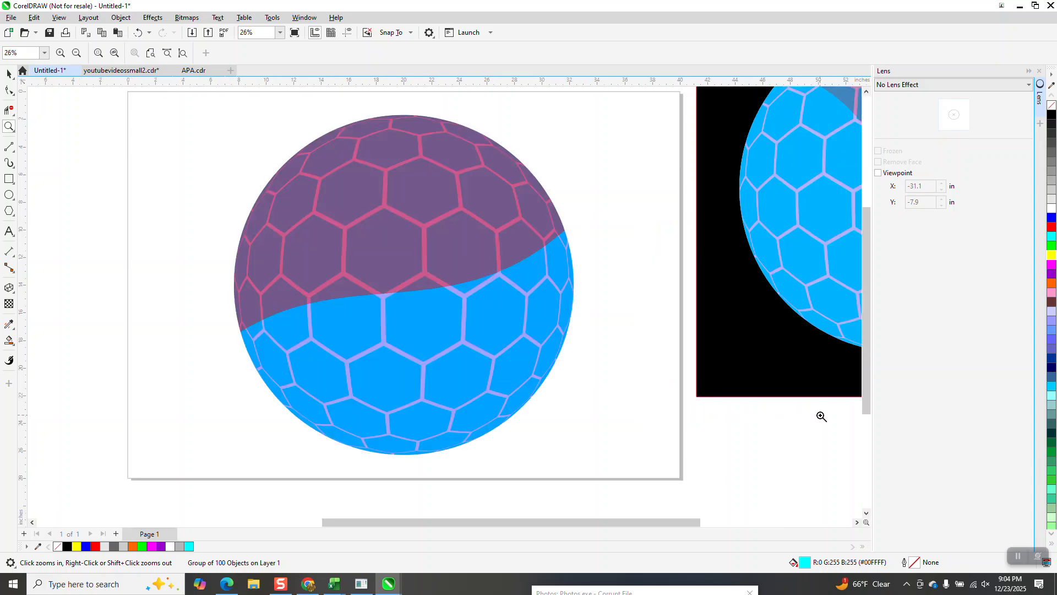